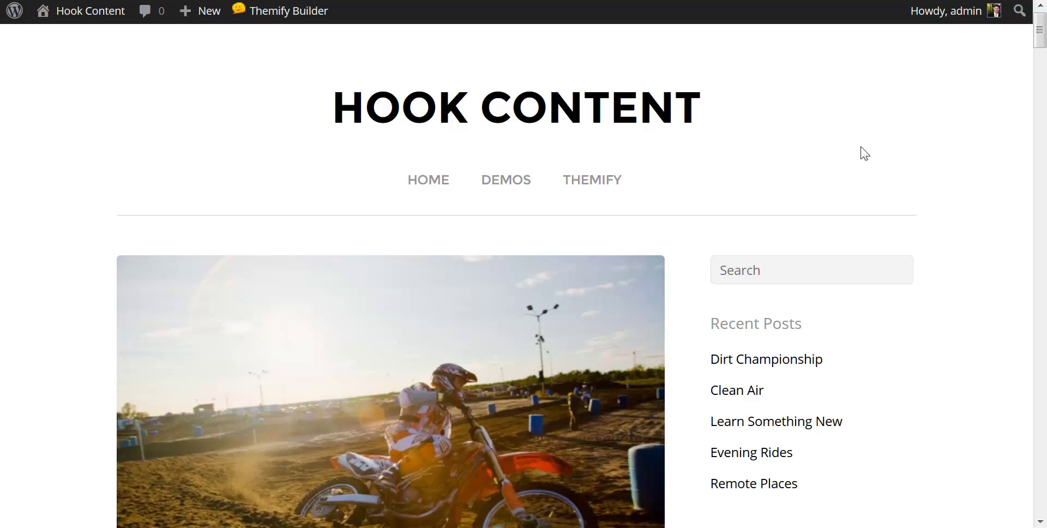
Open the Hook Content section of the Basic Builder theme settings from the site's admin dashboard.
{"action": "mouse_move", "coordinate": [86, 20]}
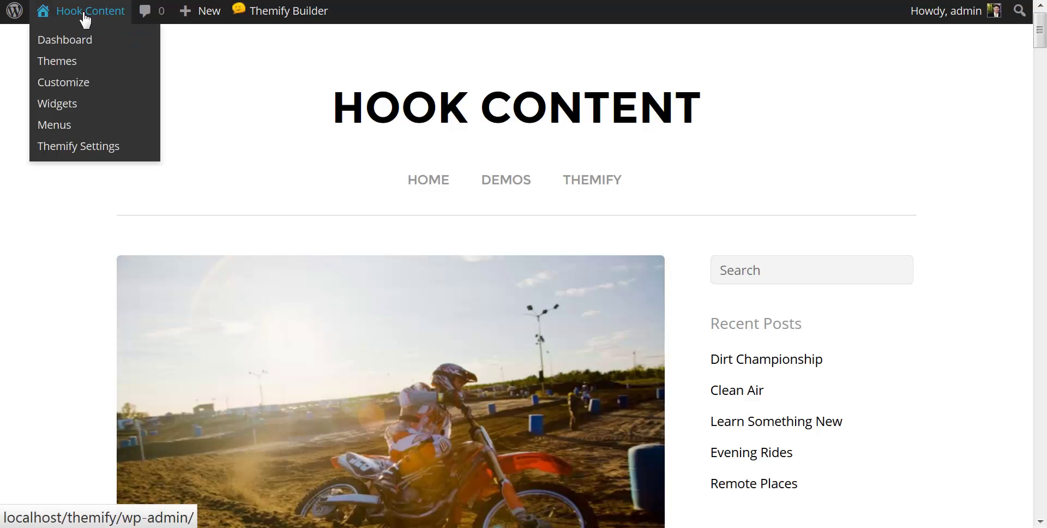
{"action": "left_click", "coordinate": [65, 46]}
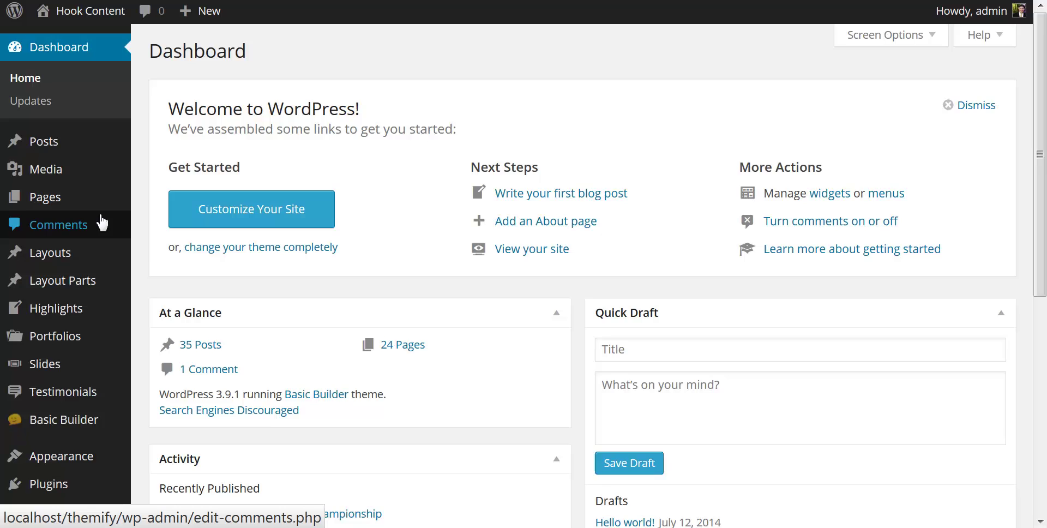
{"action": "scroll", "coordinate": [101, 223], "scroll_direction": "down", "scroll_amount": 5}
{"action": "mouse_move", "coordinate": [68, 137]}
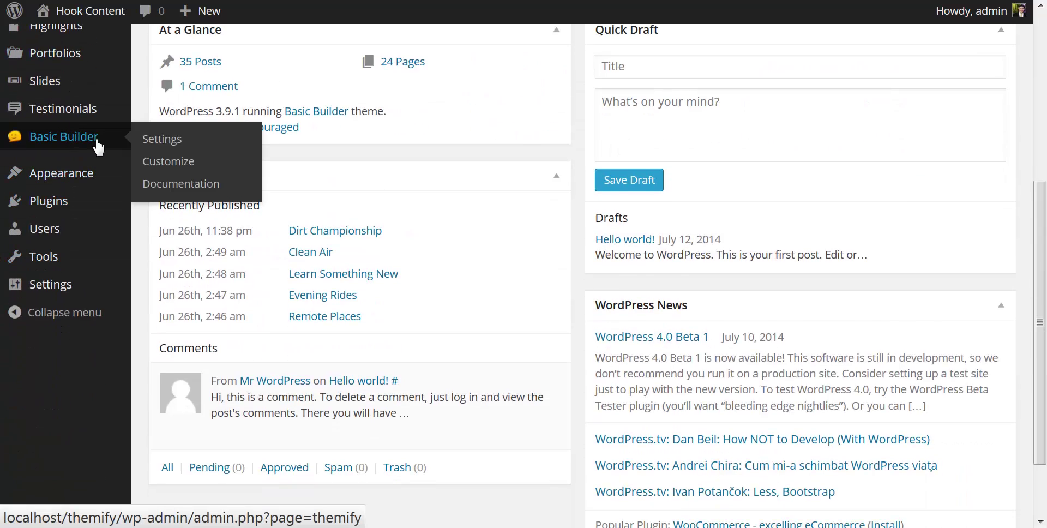
{"action": "left_click", "coordinate": [252, 166]}
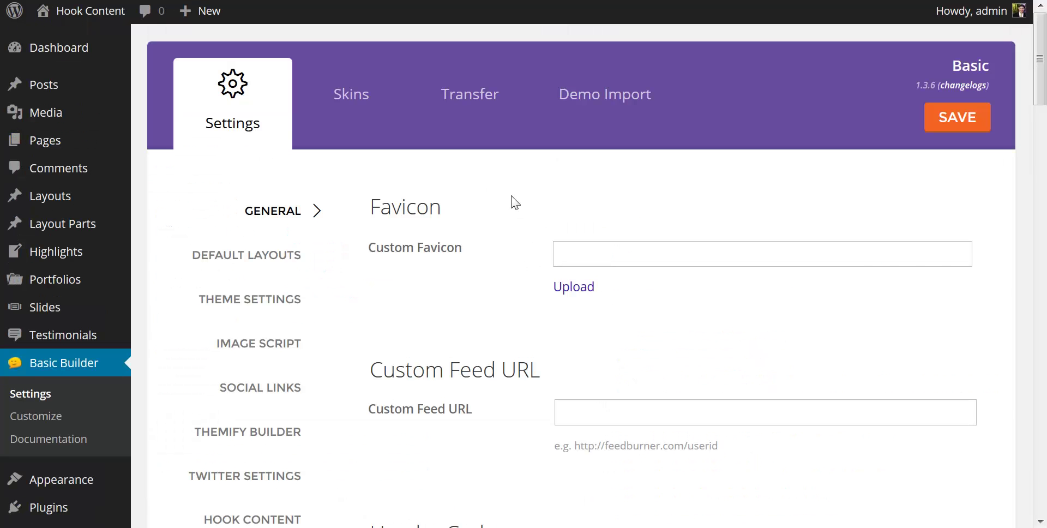
{"action": "scroll", "coordinate": [509, 201], "scroll_direction": "down", "scroll_amount": 5}
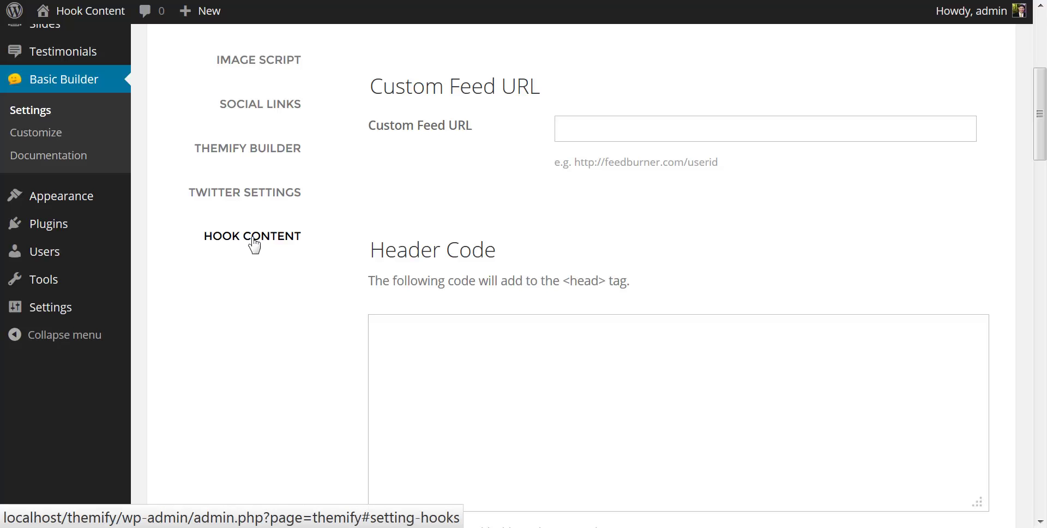
{"action": "left_click", "coordinate": [254, 245]}
{"action": "scroll", "coordinate": [890, 315], "scroll_direction": "up", "scroll_amount": 4}
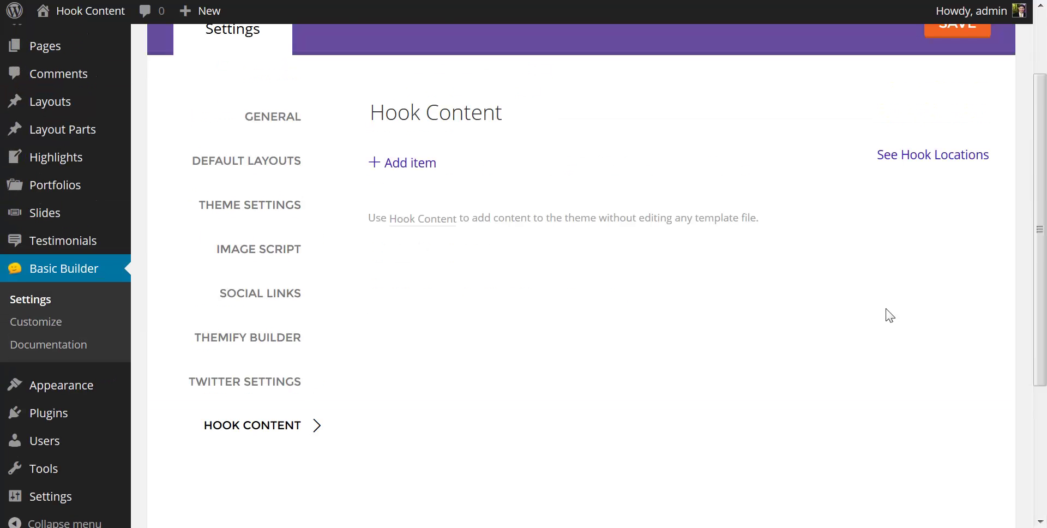
{"action": "scroll", "coordinate": [888, 314], "scroll_direction": "up", "scroll_amount": 2}
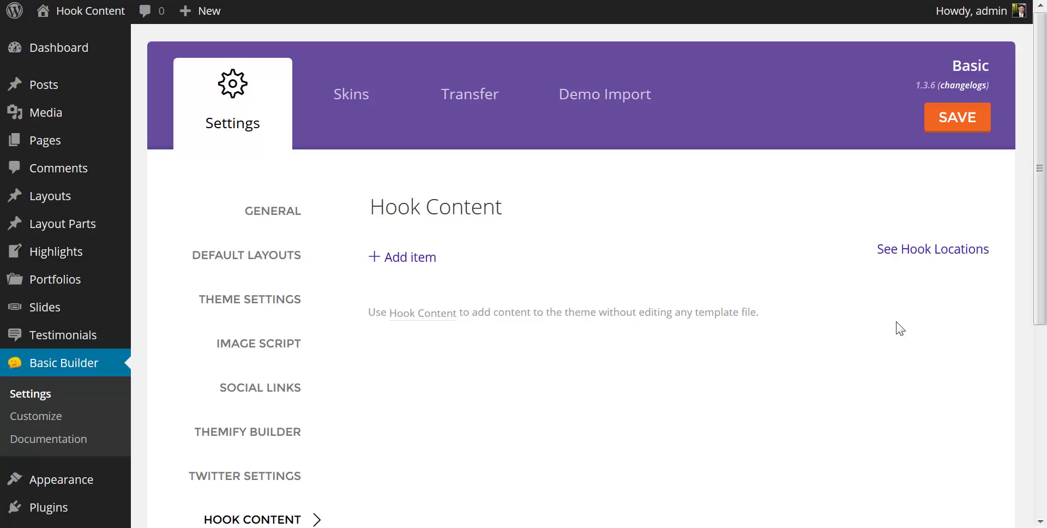
Examine the hook locations preview to identify the hook directly below the site title, then close the preview.
{"action": "left_click", "coordinate": [923, 260]}
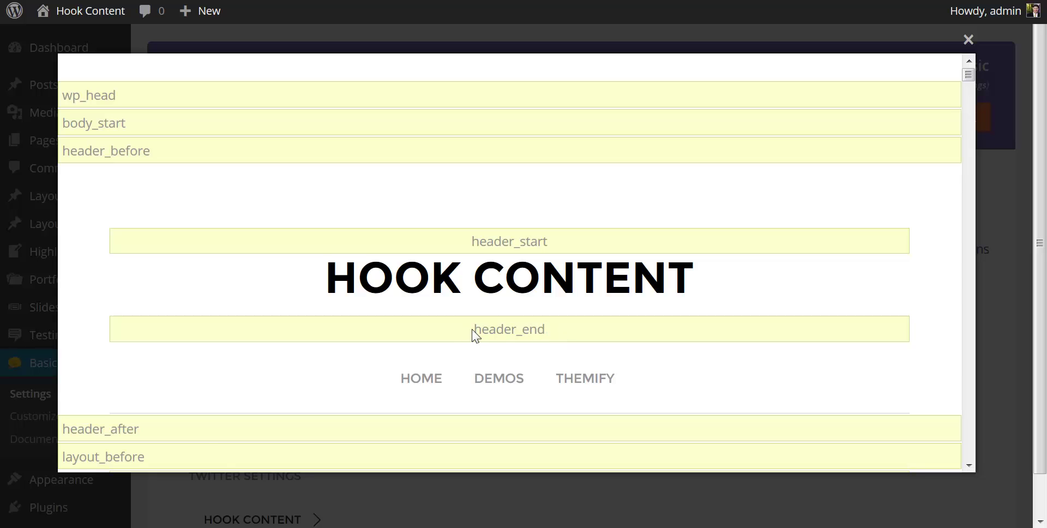
{"action": "left_click_drag", "start_coordinate": [472, 330], "coordinate": [549, 330]}
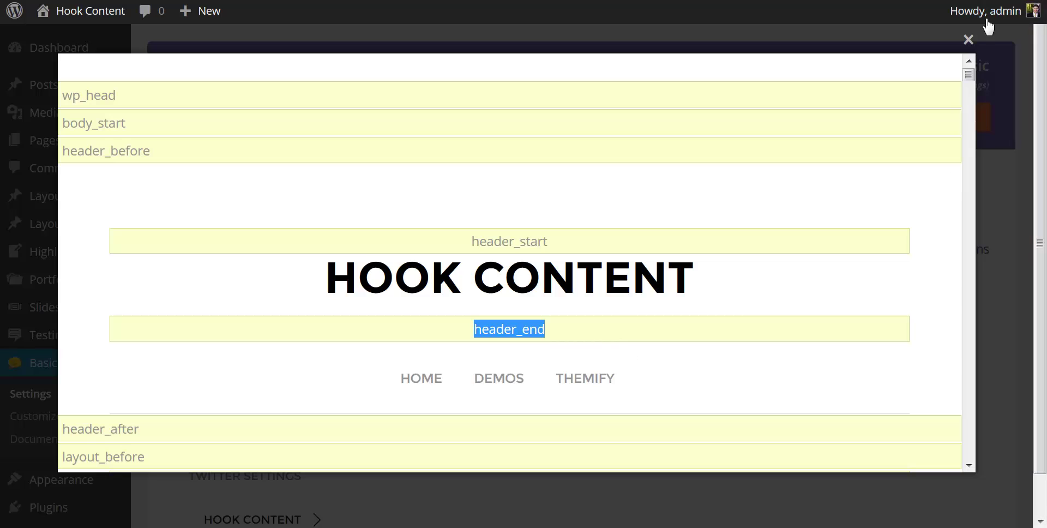
{"action": "left_click", "coordinate": [968, 40]}
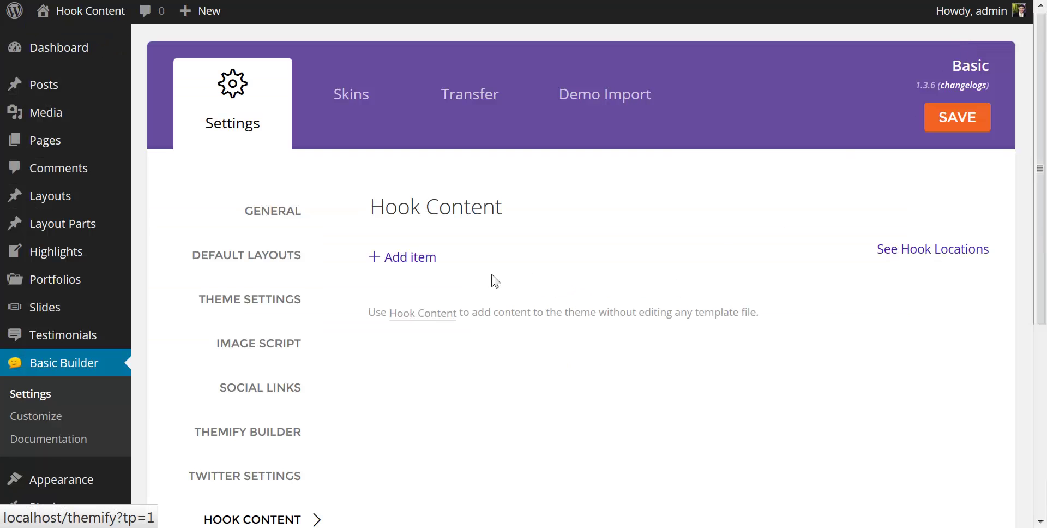
{"action": "left_click", "coordinate": [400, 266]}
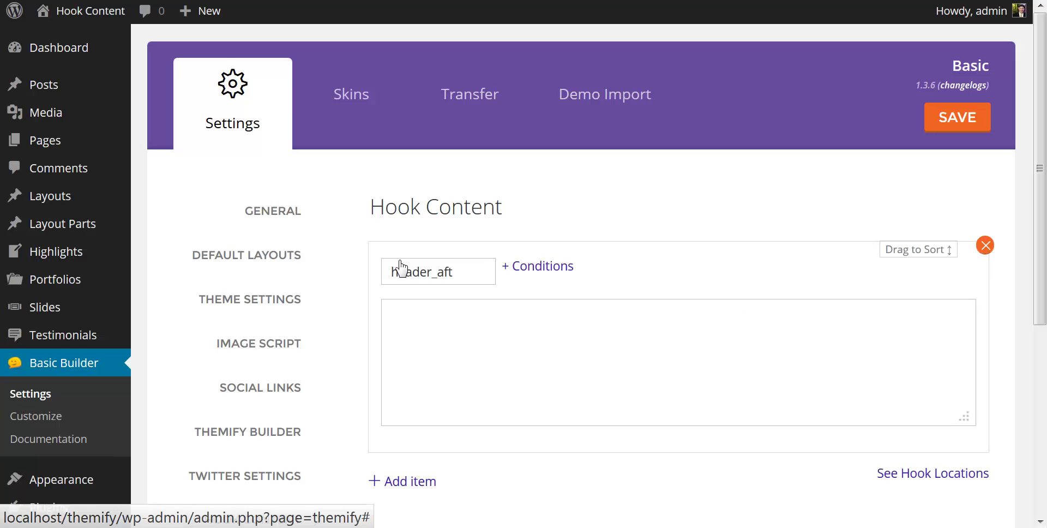
{"action": "left_click", "coordinate": [474, 274]}
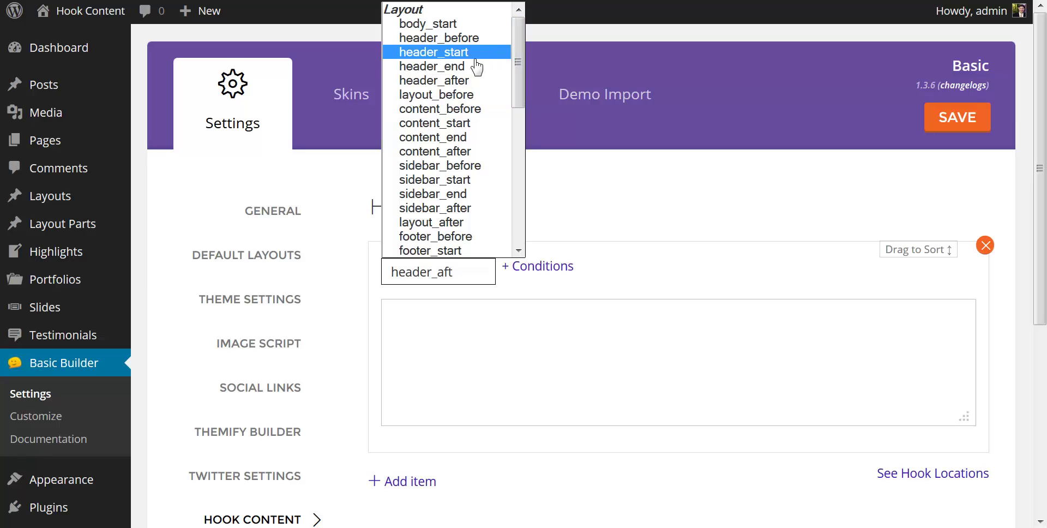
{"action": "left_click", "coordinate": [433, 67]}
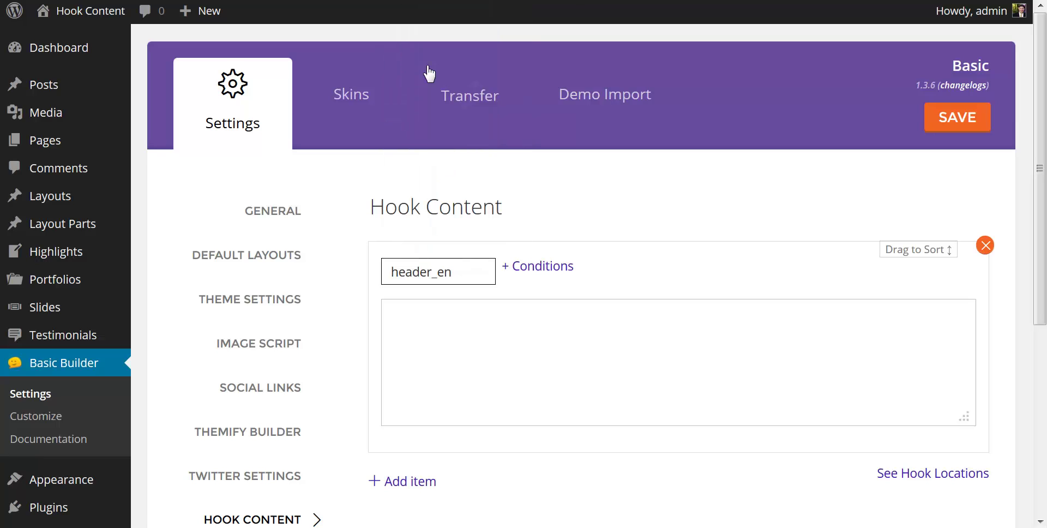
{"action": "left_click", "coordinate": [408, 322]}
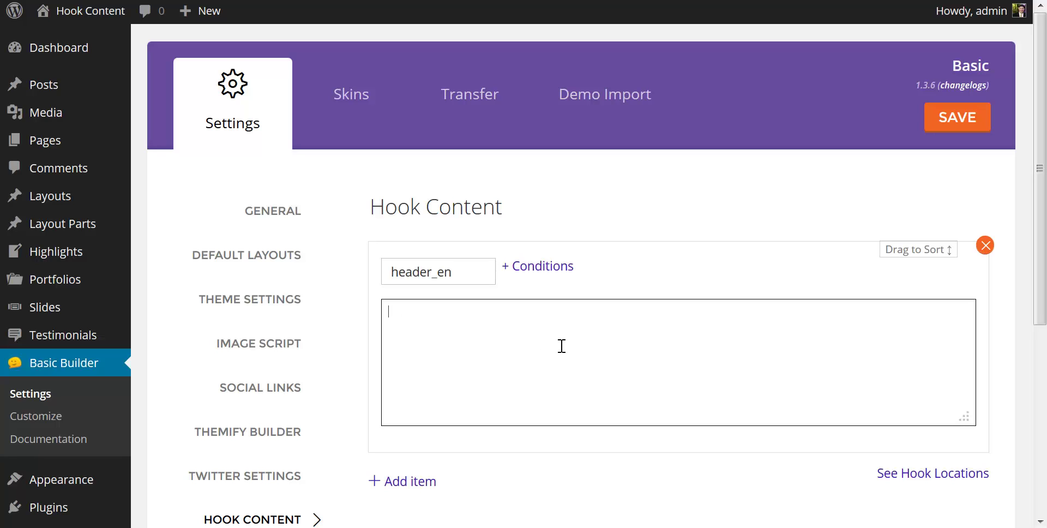
{"action": "type", "text": "<img src=\"http://localhost/themify/img/banner.png\">"}
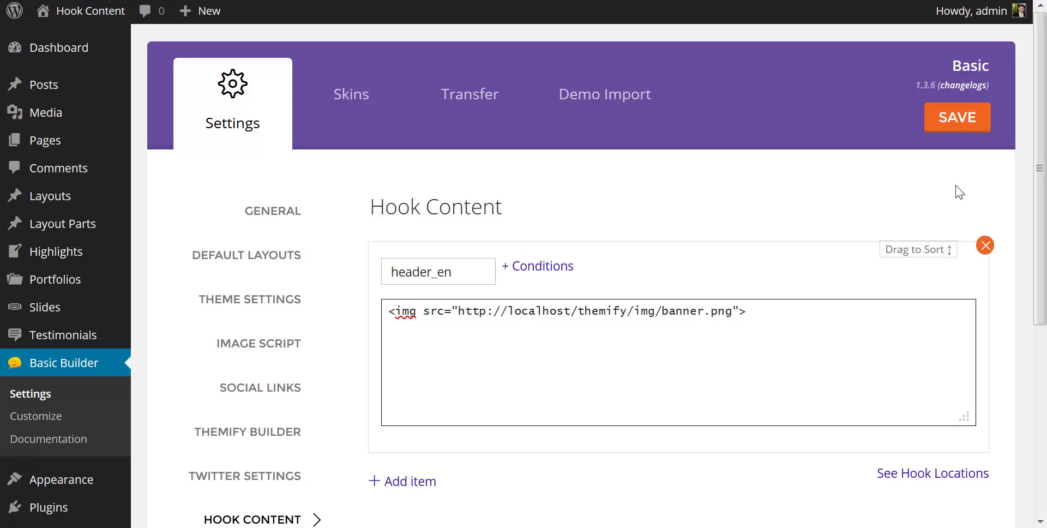
{"action": "left_click", "coordinate": [955, 128]}
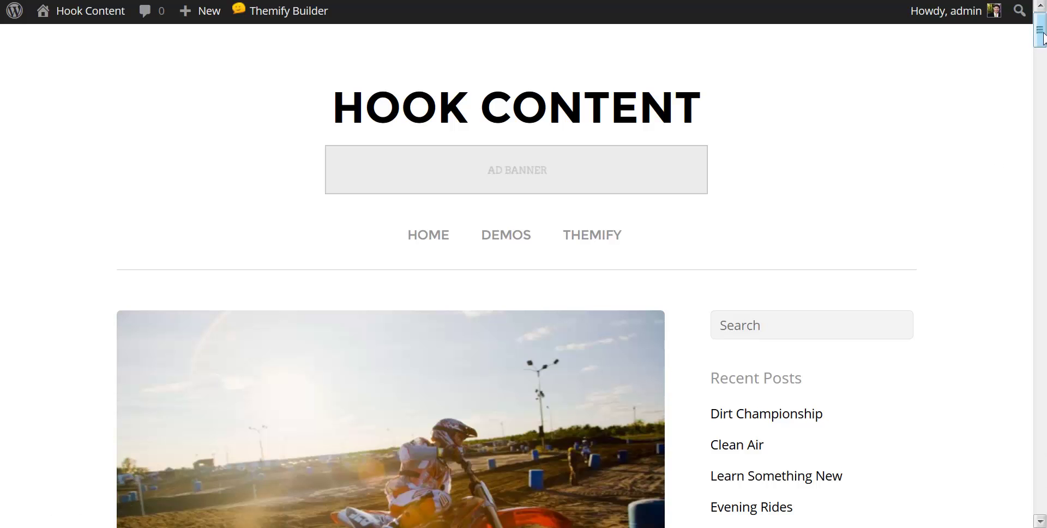
Check the bottom of the site's front page and the footer hooks in the hook locations preview.
{"action": "left_click_drag", "start_coordinate": [1041, 37], "coordinate": [1038, 499]}
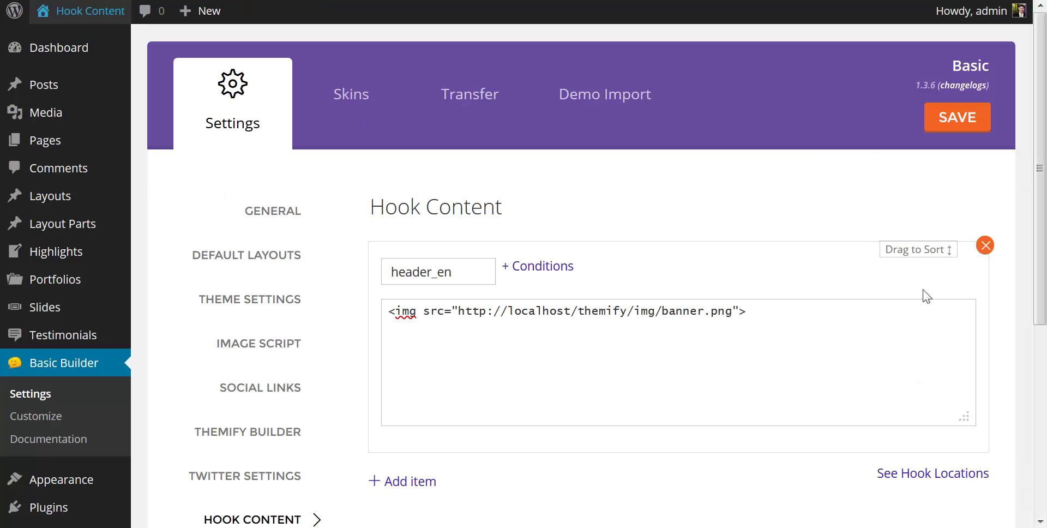
{"action": "left_click", "coordinate": [935, 476]}
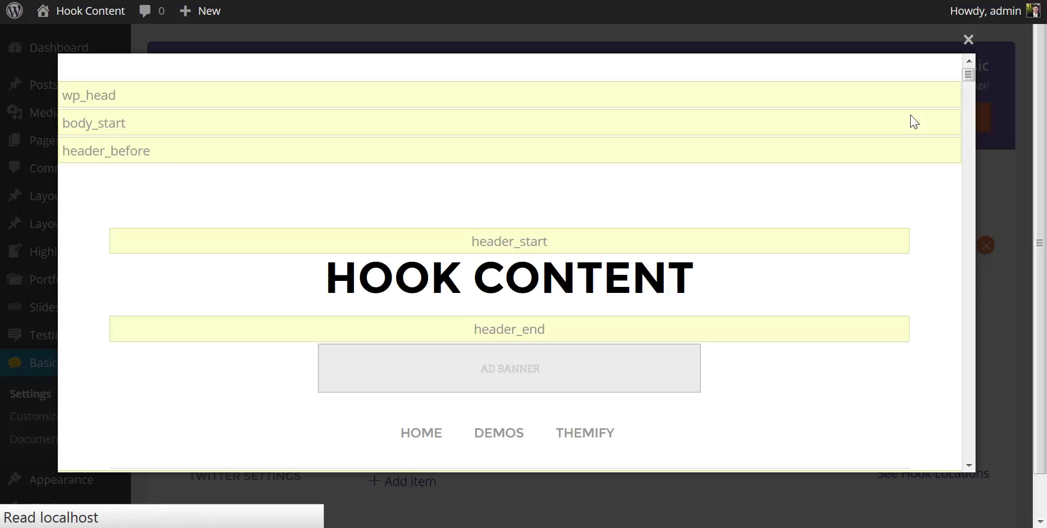
{"action": "left_click_drag", "start_coordinate": [967, 76], "coordinate": [960, 460]}
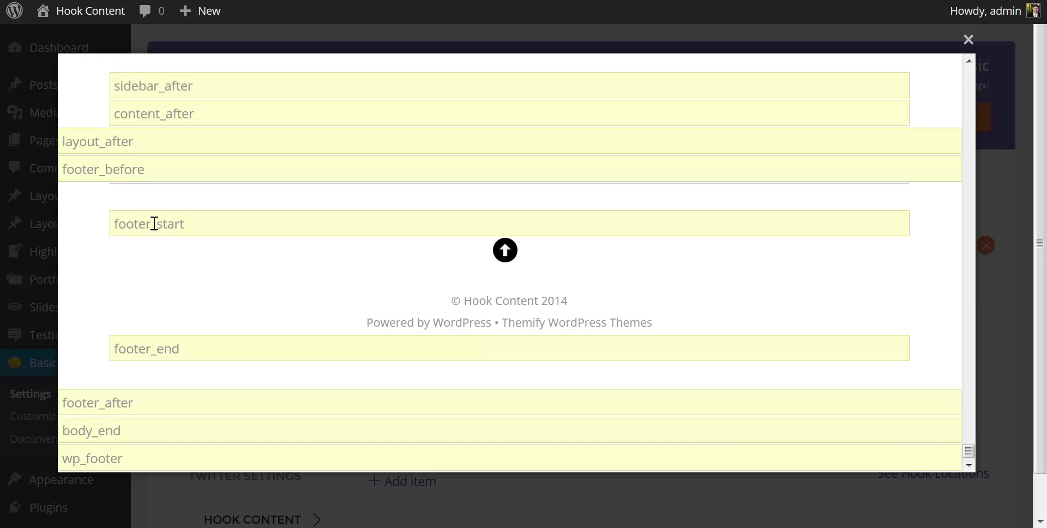
{"action": "left_click", "coordinate": [991, 289]}
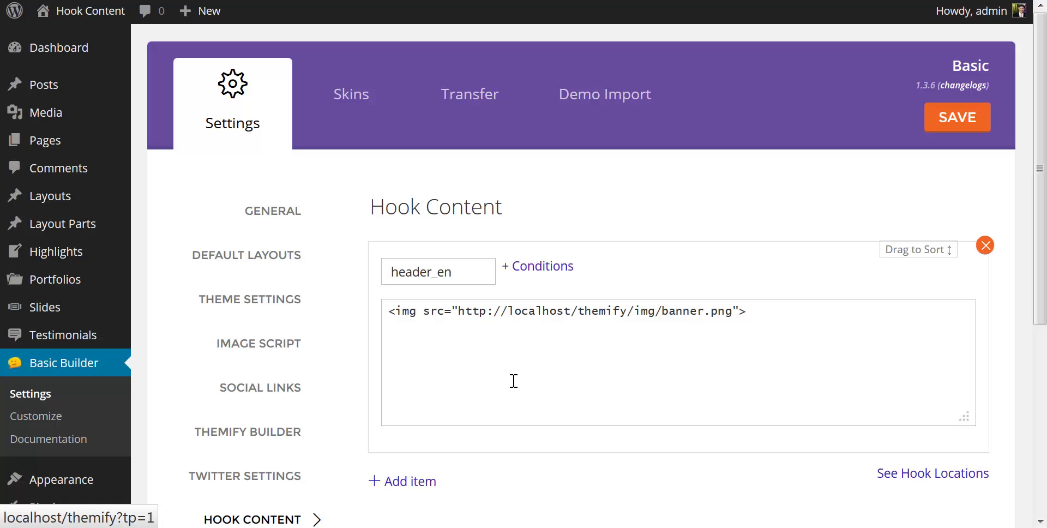
Change the banner item's hook location to footer_start and save the settings.
{"action": "scroll", "coordinate": [507, 338], "scroll_direction": "down", "scroll_amount": 2}
{"action": "scroll", "coordinate": [487, 333], "scroll_direction": "down", "scroll_amount": 2}
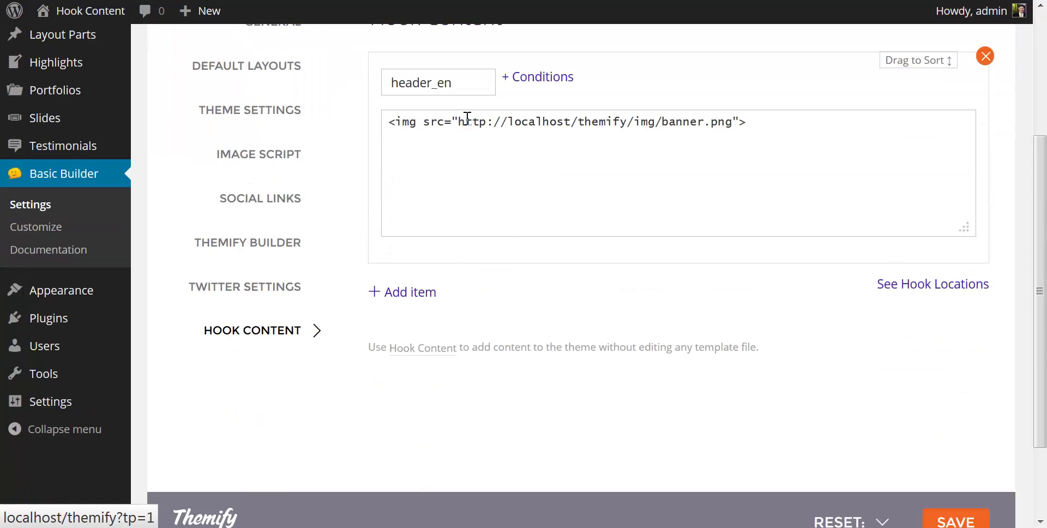
{"action": "left_click", "coordinate": [476, 87]}
{"action": "left_click_drag", "start_coordinate": [521, 164], "coordinate": [513, 218]}
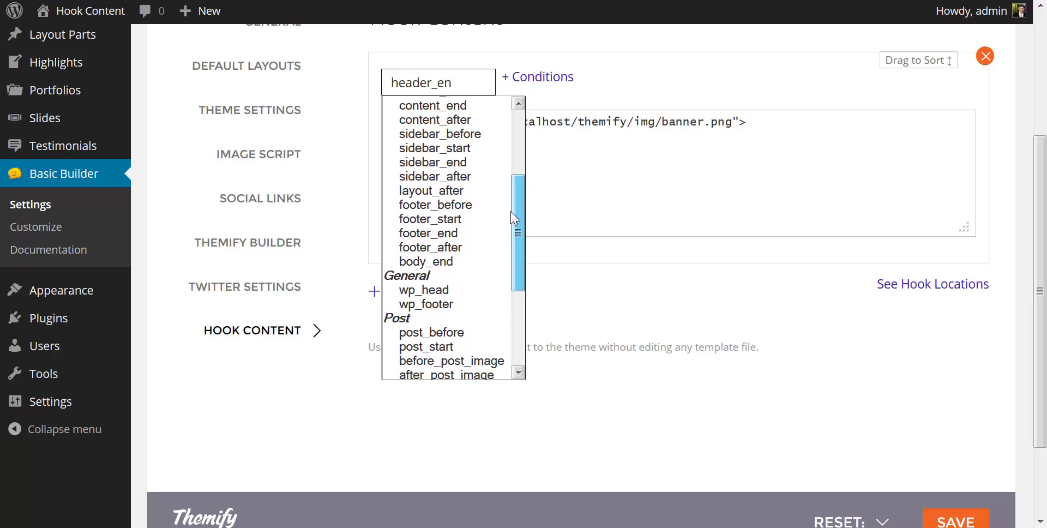
{"action": "left_click", "coordinate": [421, 213]}
{"action": "scroll", "coordinate": [894, 256], "scroll_direction": "up", "scroll_amount": 4}
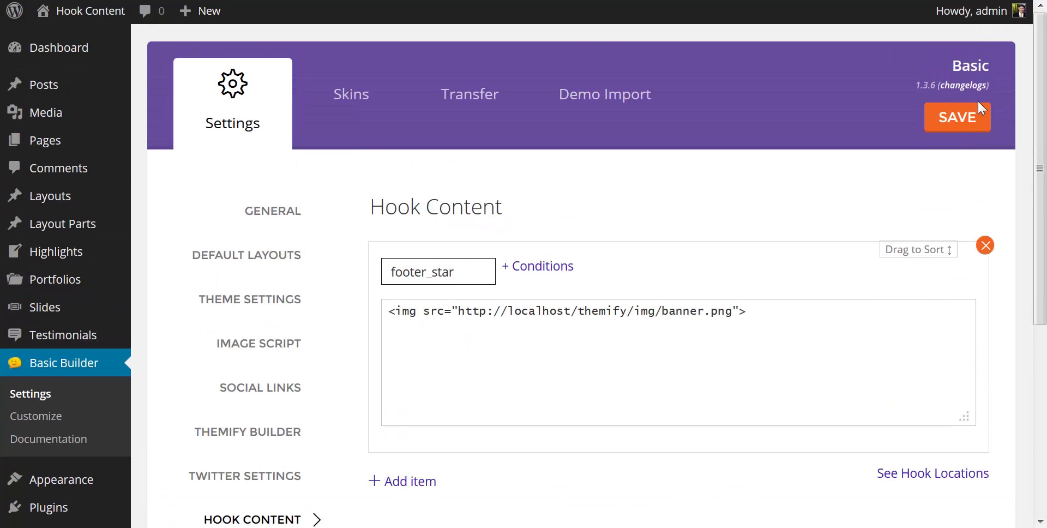
{"action": "left_click", "coordinate": [965, 117]}
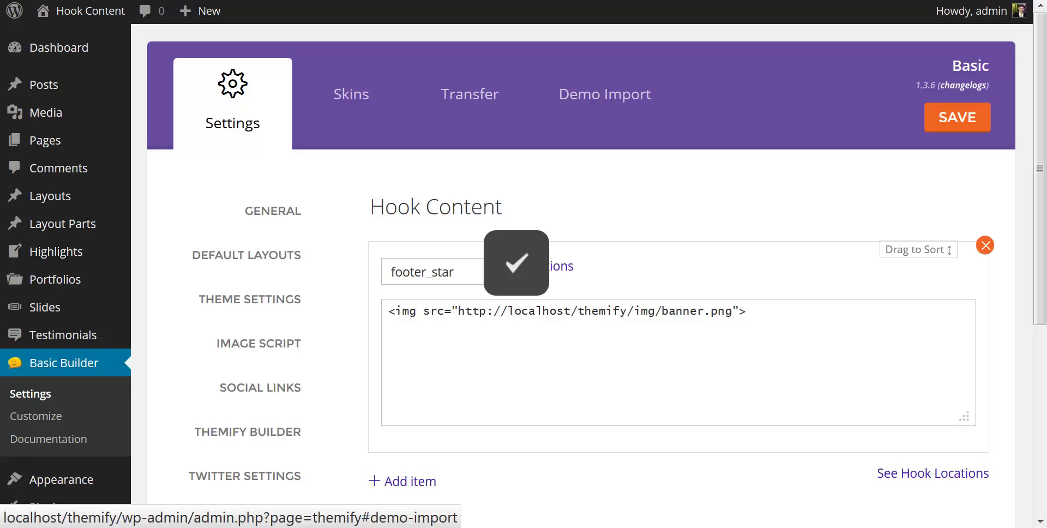
View the site's front page and check its header and footer for the banner's placement.
{"action": "left_click", "coordinate": [76, 10]}
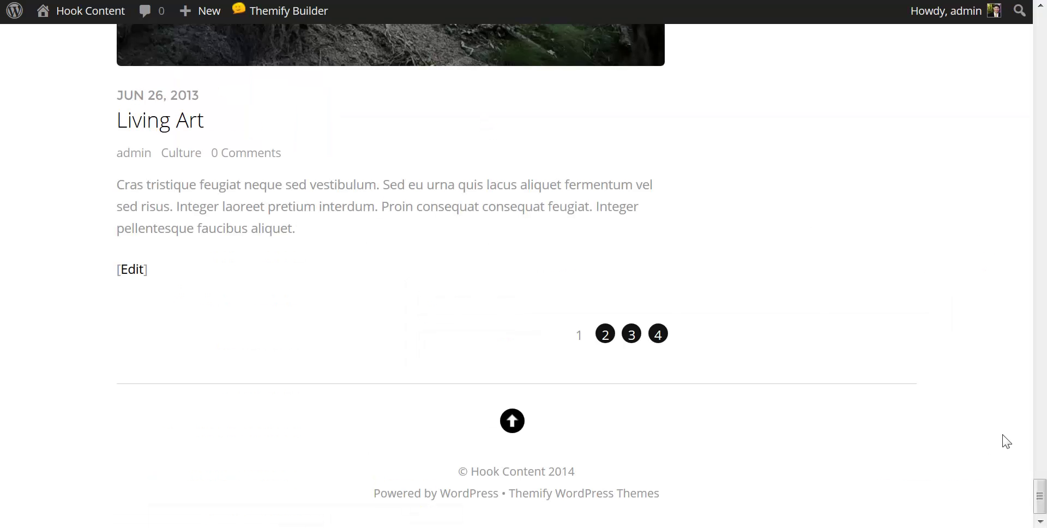
{"action": "left_click_drag", "start_coordinate": [1039, 496], "coordinate": [1041, 33]}
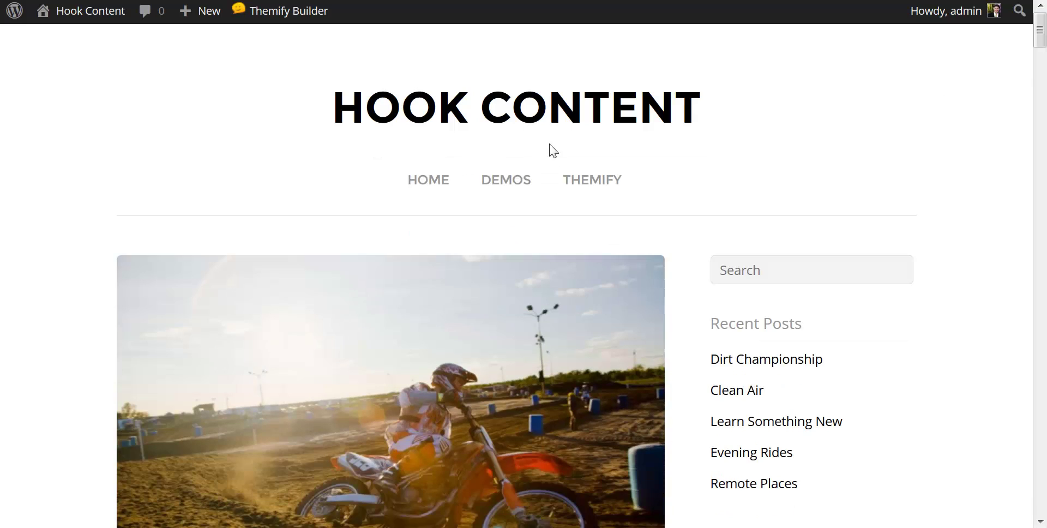
{"action": "left_click_drag", "start_coordinate": [1038, 51], "coordinate": [1039, 497]}
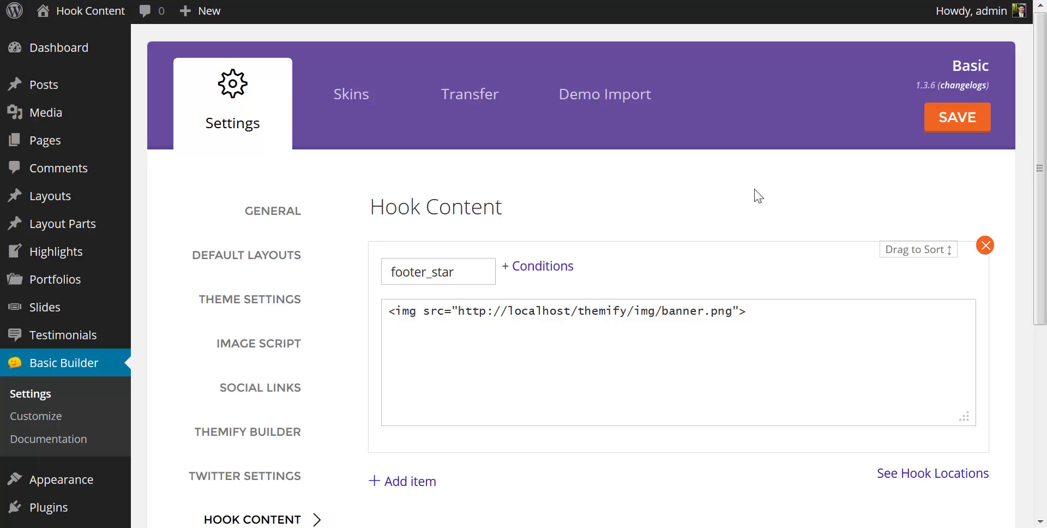
Add a second hook content item and set its hook location to after_post_image.
{"action": "scroll", "coordinate": [757, 196], "scroll_direction": "down", "scroll_amount": 4}
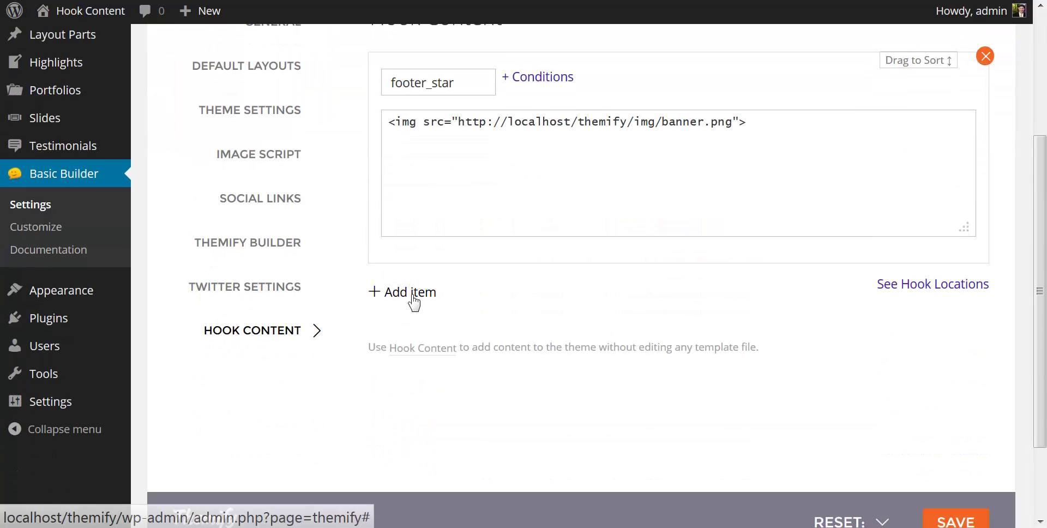
{"action": "left_click", "coordinate": [410, 292]}
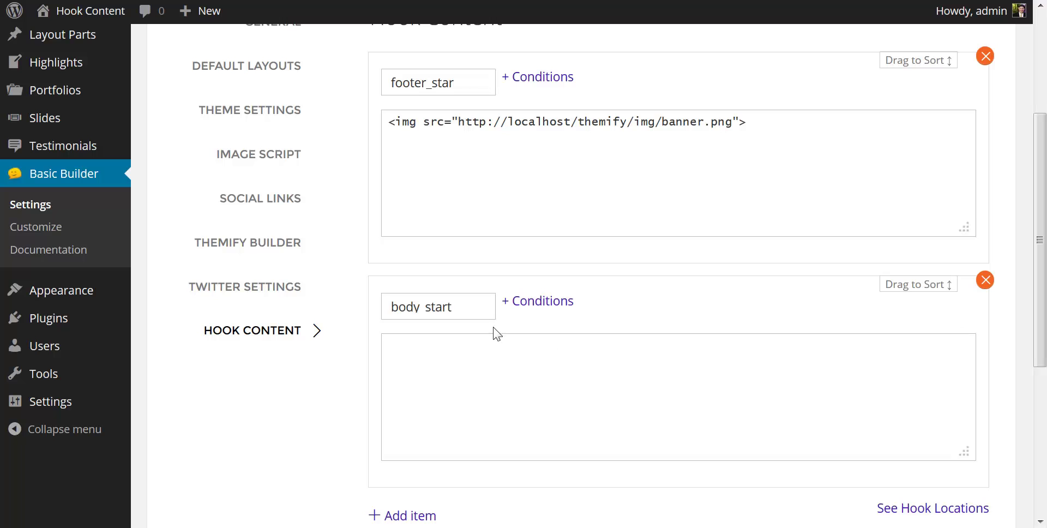
{"action": "left_click", "coordinate": [475, 308]}
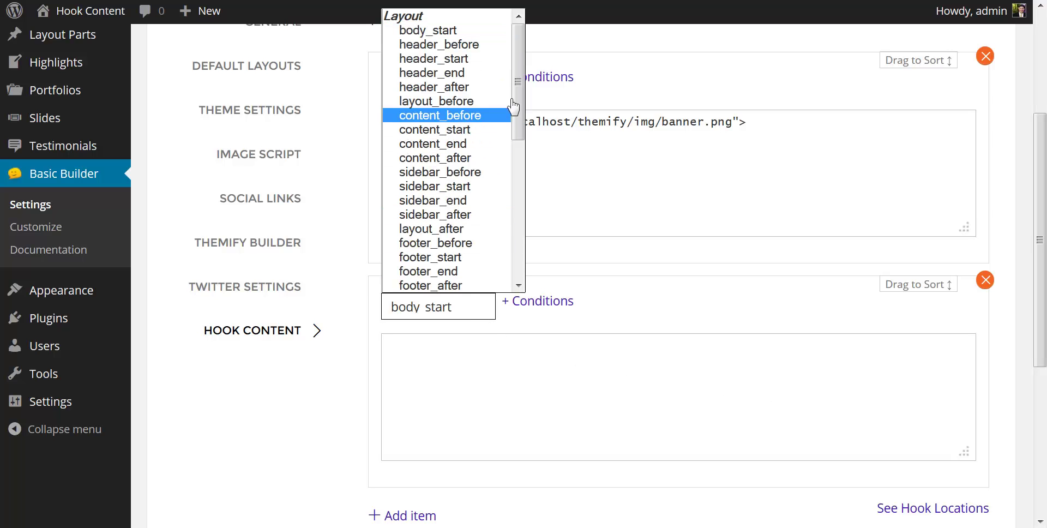
{"action": "left_click_drag", "start_coordinate": [513, 91], "coordinate": [523, 242]}
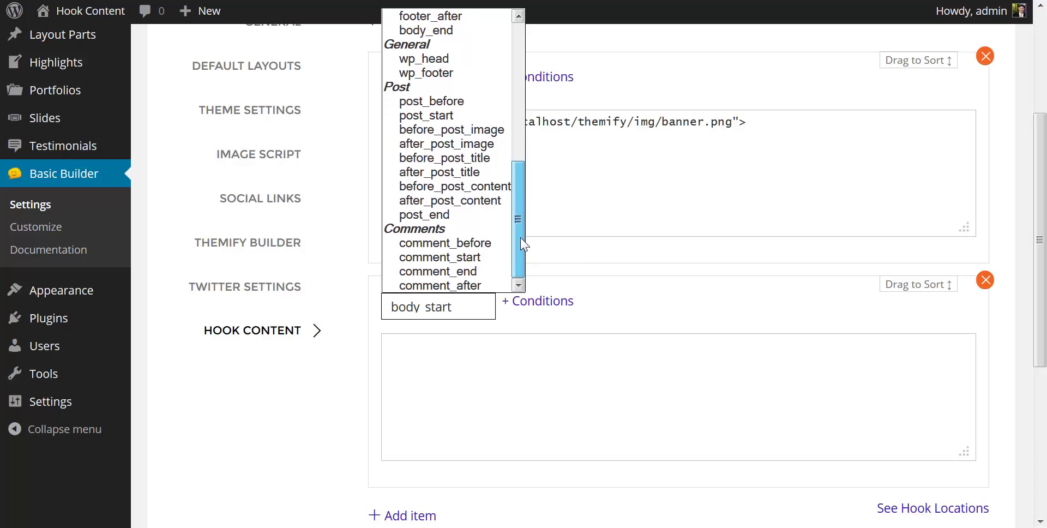
{"action": "left_click", "coordinate": [432, 146]}
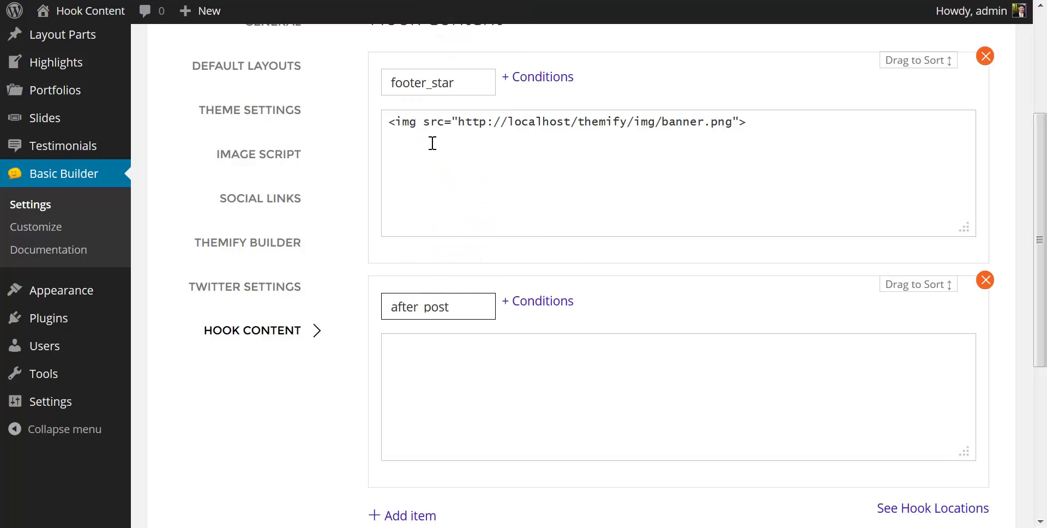
{"action": "left_click", "coordinate": [424, 349]}
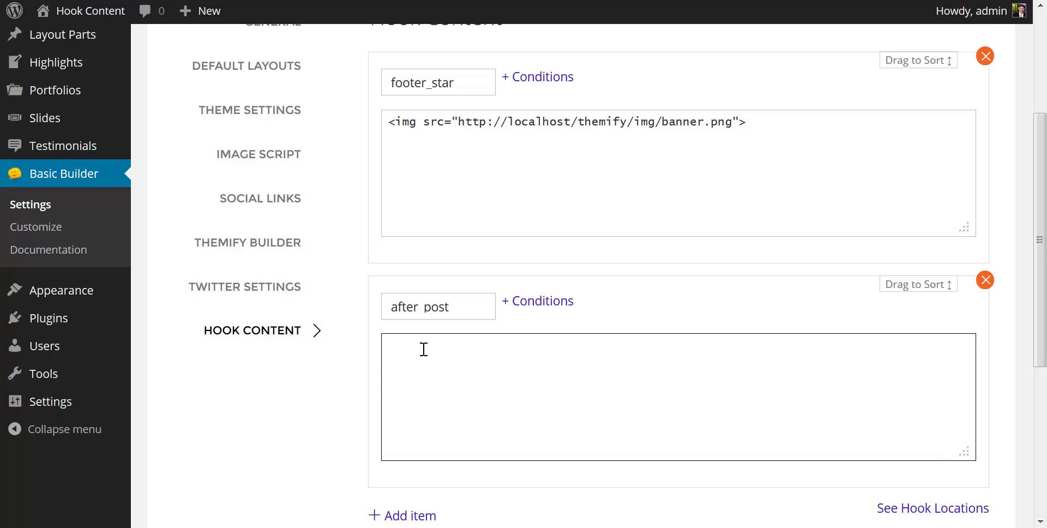
{"action": "type", "text": "<img src=\"http://localhost/themify/img/bannerLarge.png\">"}
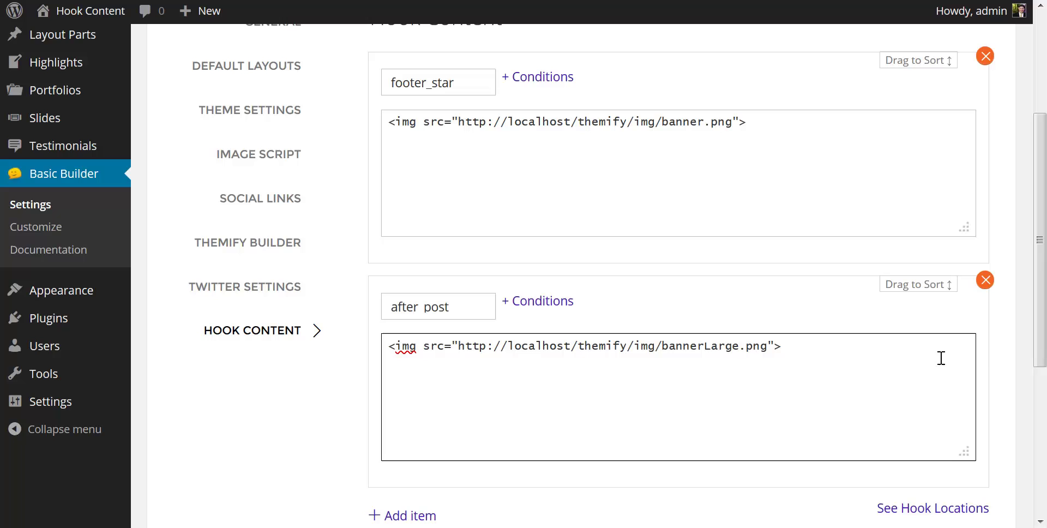
{"action": "scroll", "coordinate": [1016, 351], "scroll_direction": "down", "scroll_amount": 4}
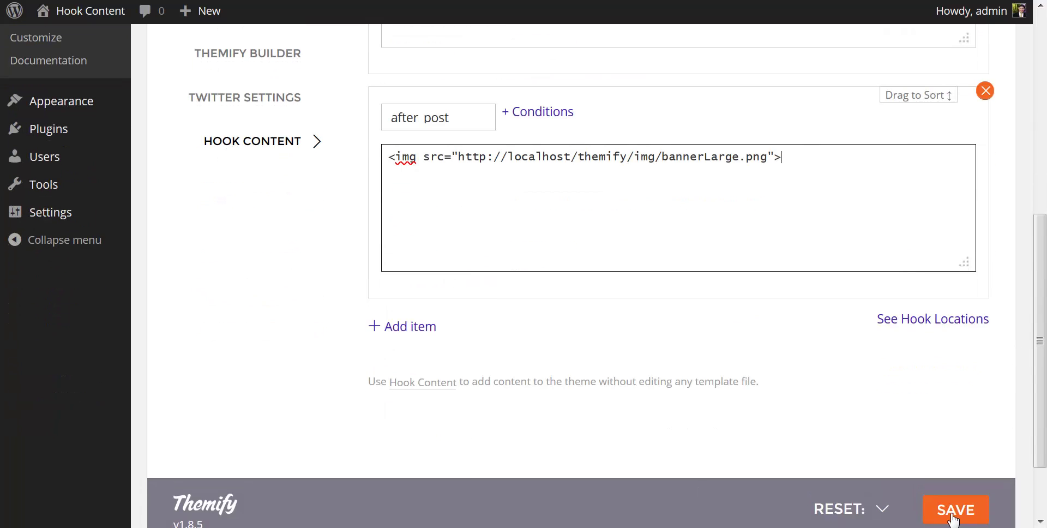
{"action": "scroll", "coordinate": [941, 500], "scroll_direction": "down", "scroll_amount": 2}
{"action": "left_click", "coordinate": [960, 431]}
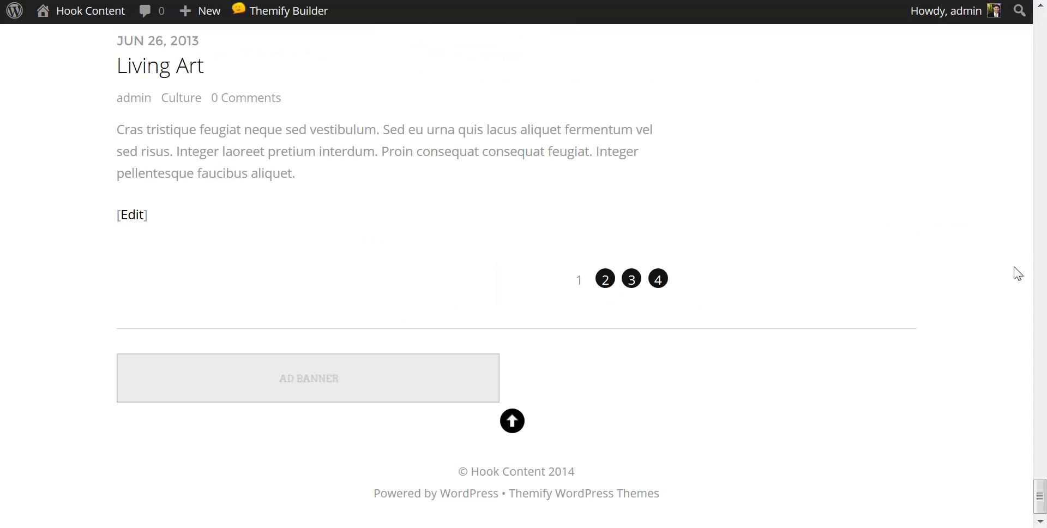
Reload the site's front page and check the large banner's placement below the post images.
{"action": "left_click_drag", "start_coordinate": [1039, 496], "coordinate": [1040, 30]}
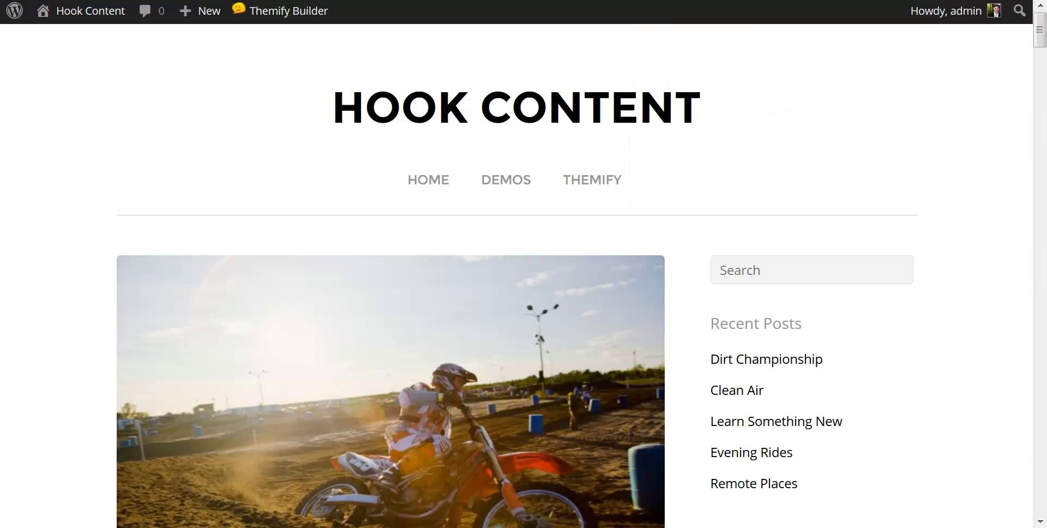
{"action": "left_click", "coordinate": [507, 117]}
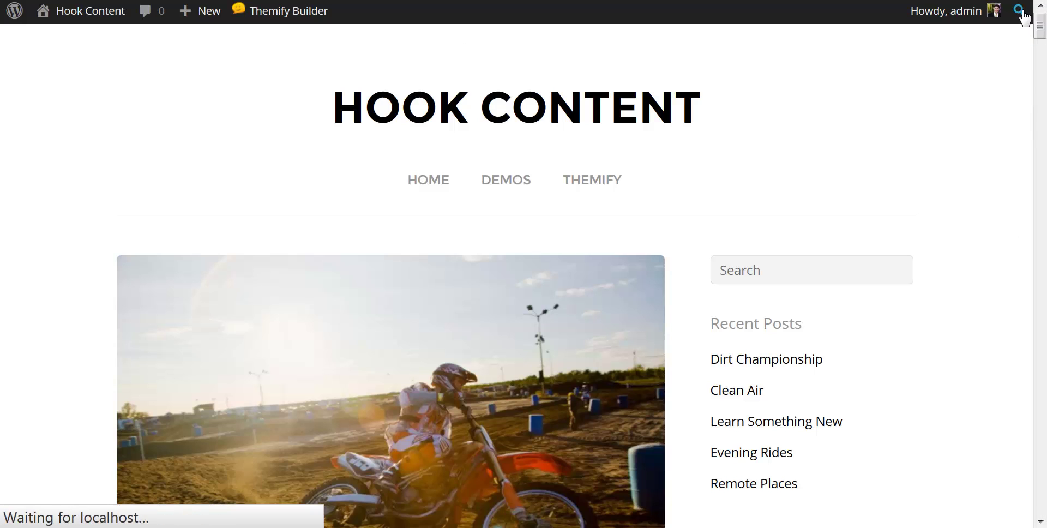
{"action": "left_click_drag", "start_coordinate": [1040, 38], "coordinate": [1040, 70]}
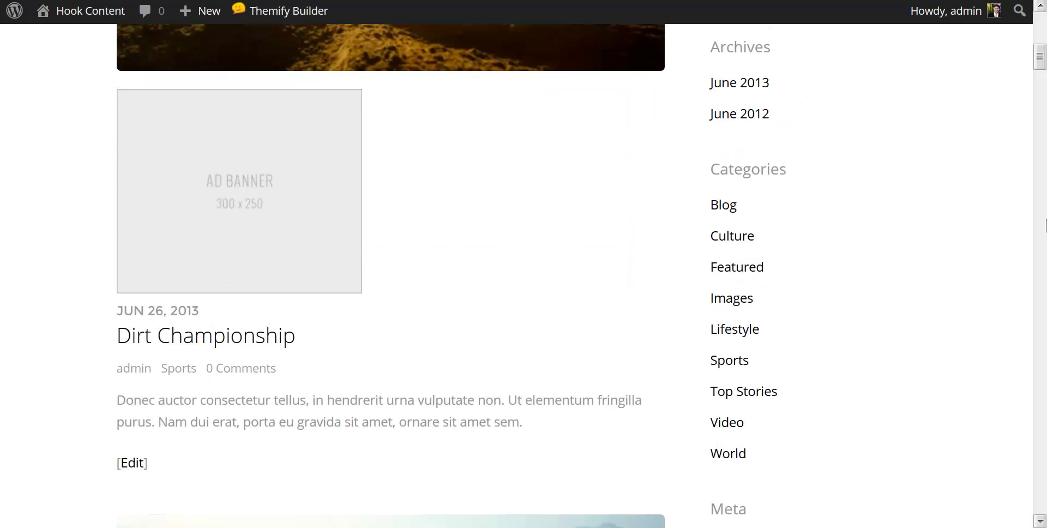
{"action": "left_click_drag", "start_coordinate": [1040, 61], "coordinate": [1041, 175]}
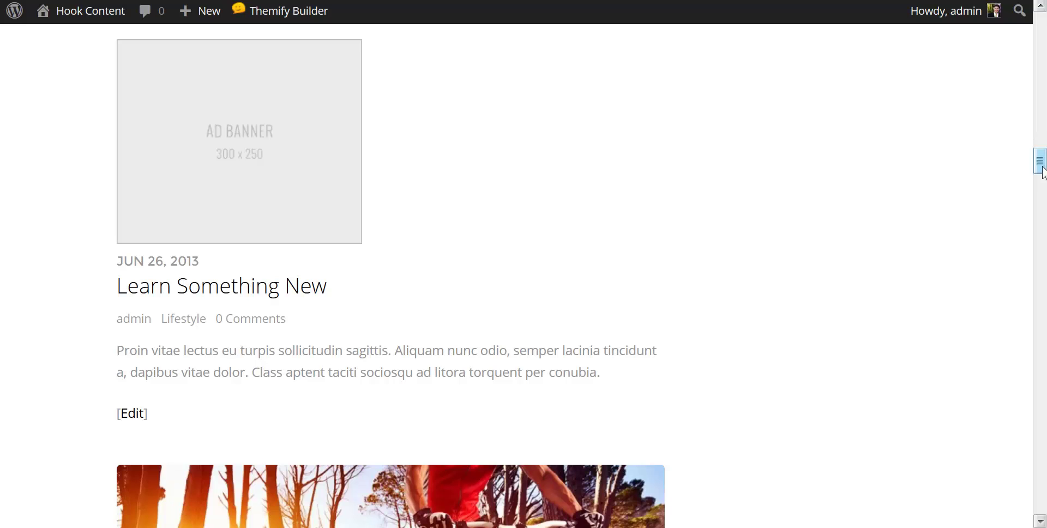
{"action": "left_click_drag", "start_coordinate": [1041, 163], "coordinate": [1040, 27]}
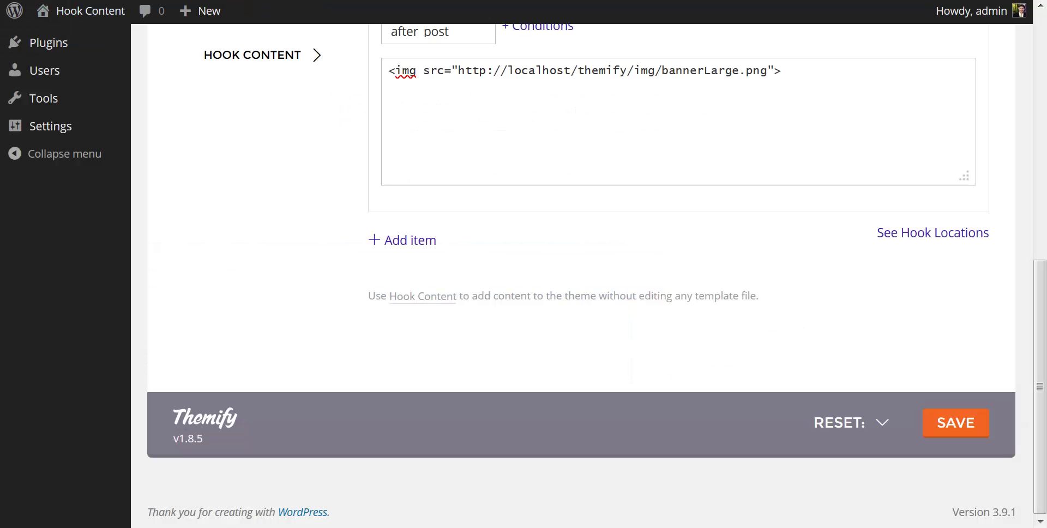
Choose Single post views as the display condition for the after_post_image item and review the other condition categories.
{"action": "left_click_drag", "start_coordinate": [1037, 386], "coordinate": [1037, 339]}
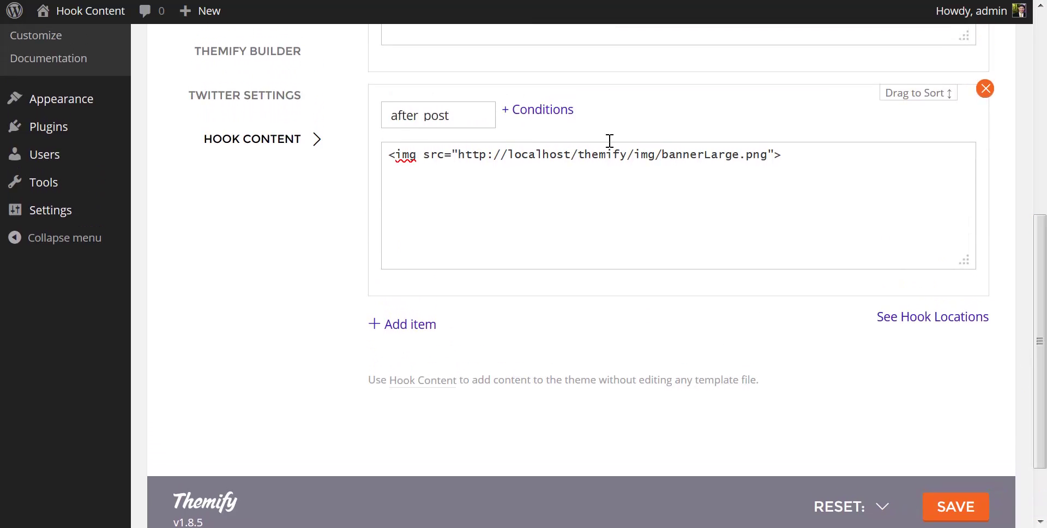
{"action": "left_click", "coordinate": [541, 119]}
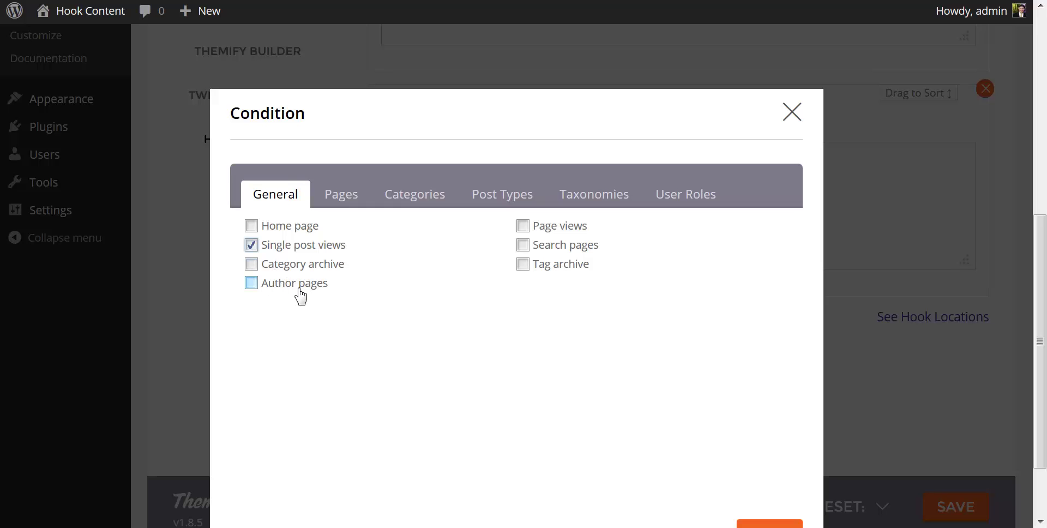
{"action": "left_click", "coordinate": [343, 199]}
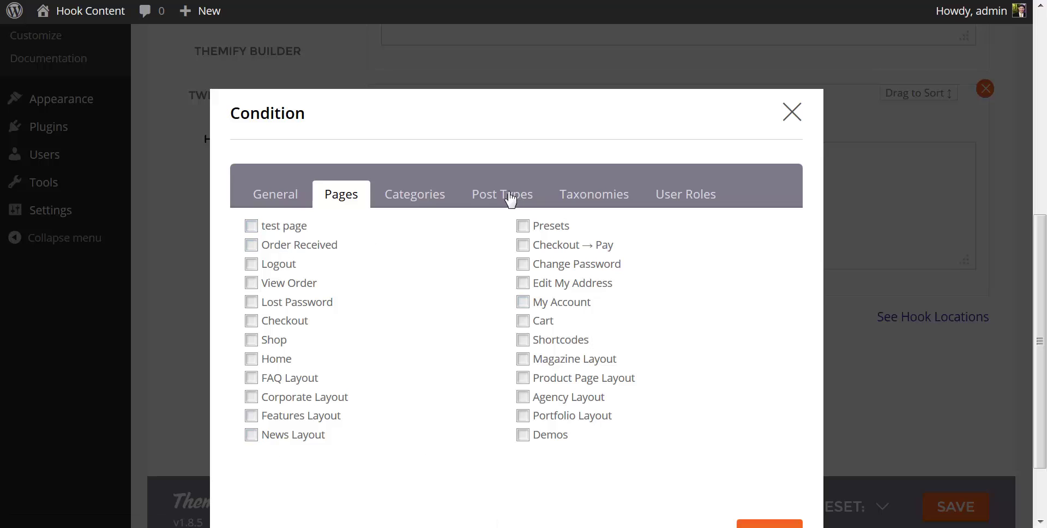
{"action": "left_click", "coordinate": [420, 204]}
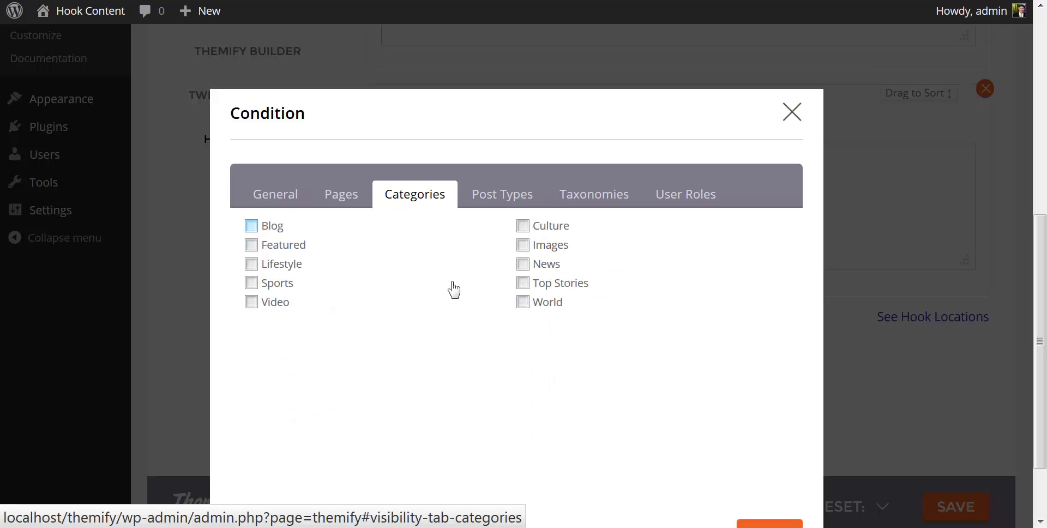
{"action": "left_click", "coordinate": [511, 203]}
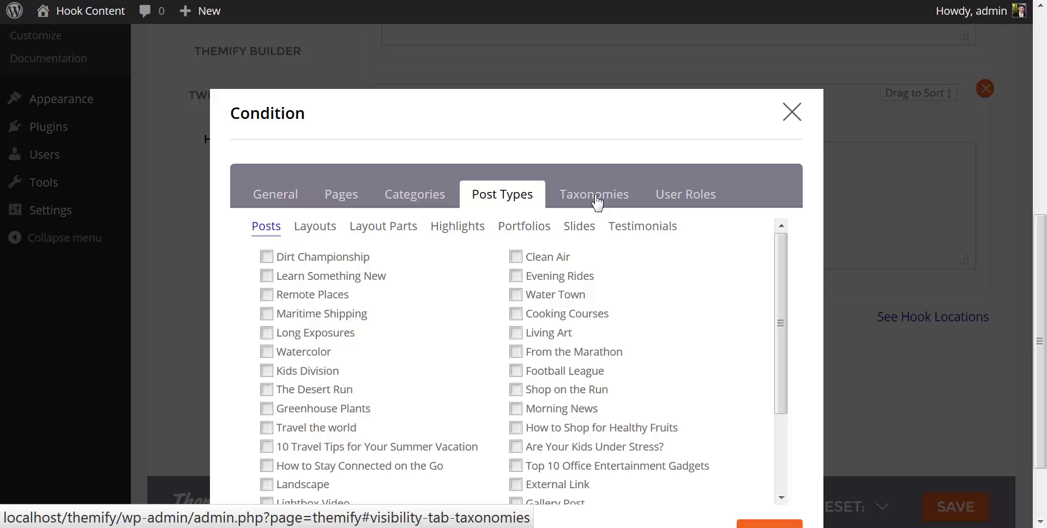
{"action": "left_click", "coordinate": [614, 206]}
{"action": "left_click", "coordinate": [703, 203]}
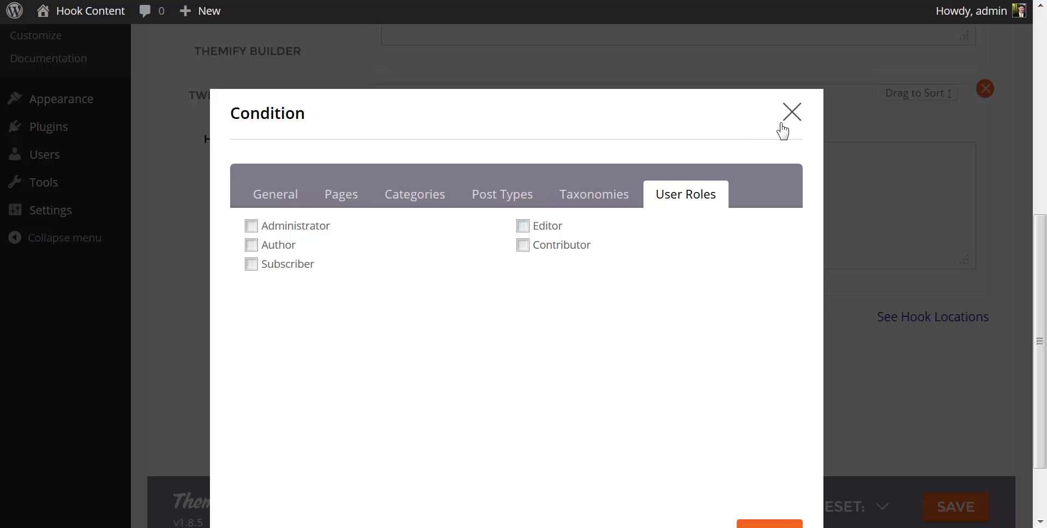
{"action": "left_click", "coordinate": [292, 208]}
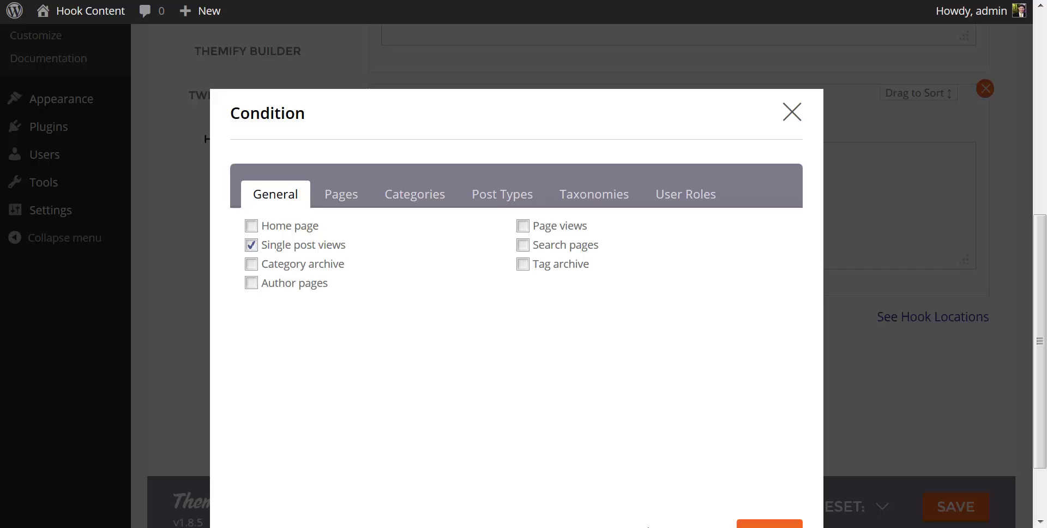
Save the after_post_image item's display condition and the theme settings.
{"action": "scroll", "coordinate": [709, 469], "scroll_direction": "down", "scroll_amount": 2}
{"action": "left_click", "coordinate": [769, 452]}
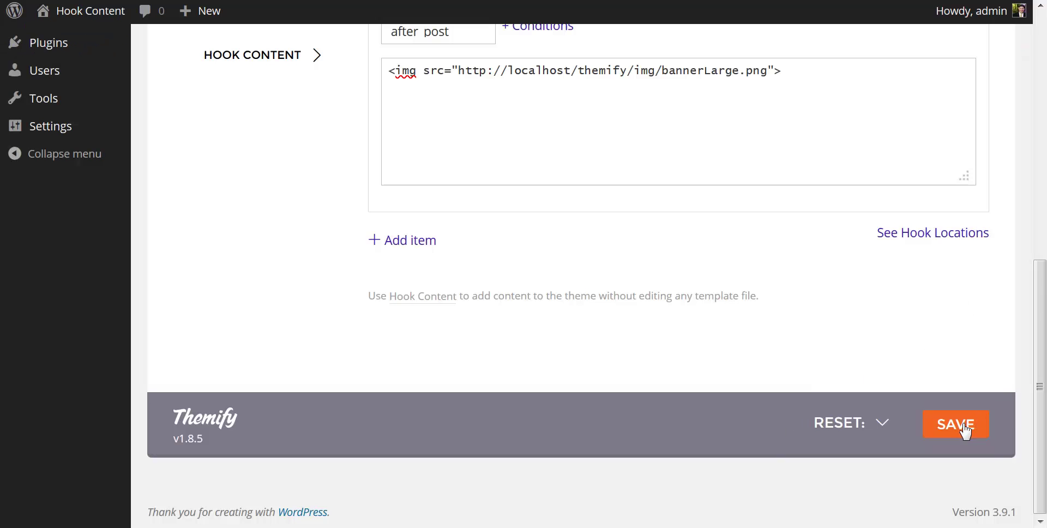
{"action": "left_click", "coordinate": [963, 425]}
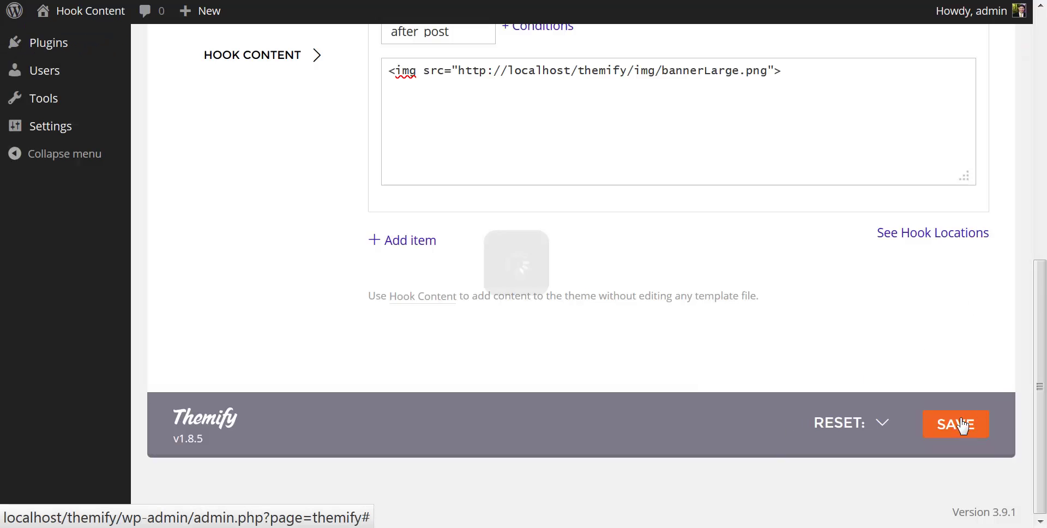
Reload the front page and open the Dirt Championship post to check where the large banner is displayed.
{"action": "scroll", "coordinate": [626, 270], "scroll_direction": "up", "scroll_amount": 10}
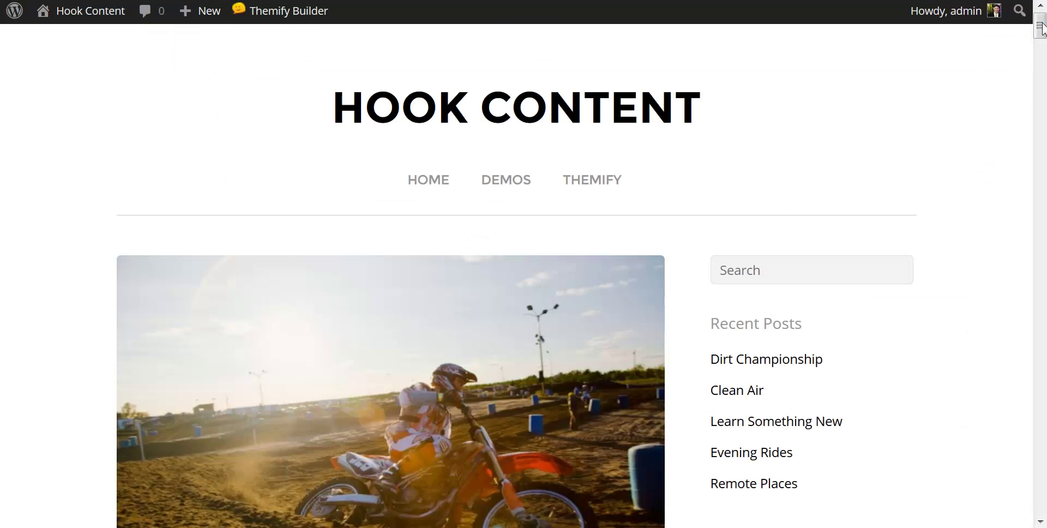
{"action": "left_click_drag", "start_coordinate": [1040, 28], "coordinate": [1040, 53]}
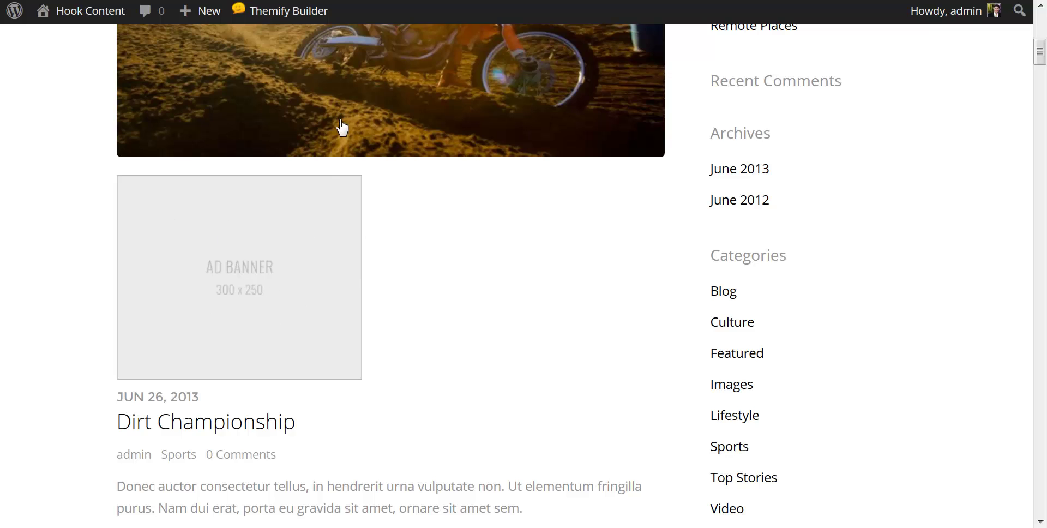
{"action": "left_click", "coordinate": [630, 260]}
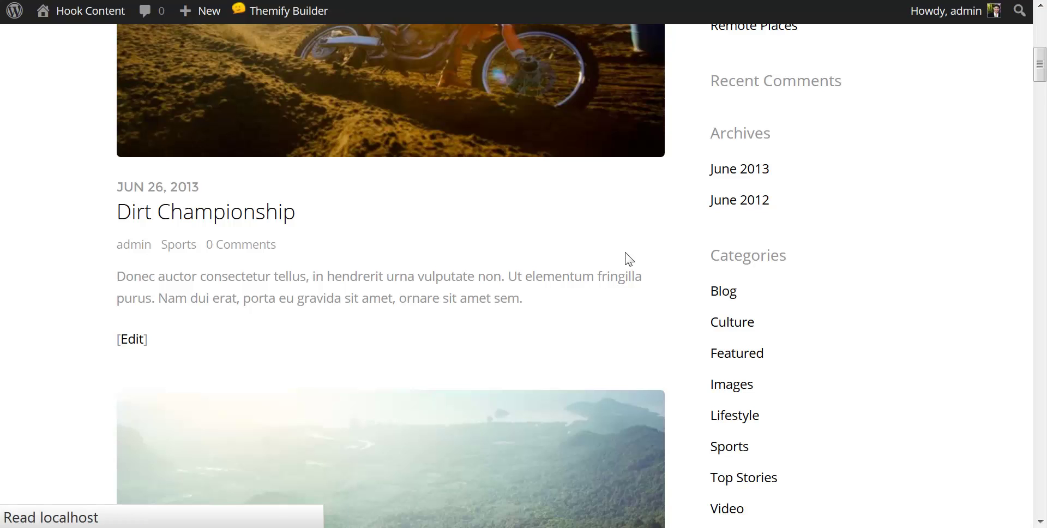
{"action": "scroll", "coordinate": [626, 260], "scroll_direction": "up", "scroll_amount": 5}
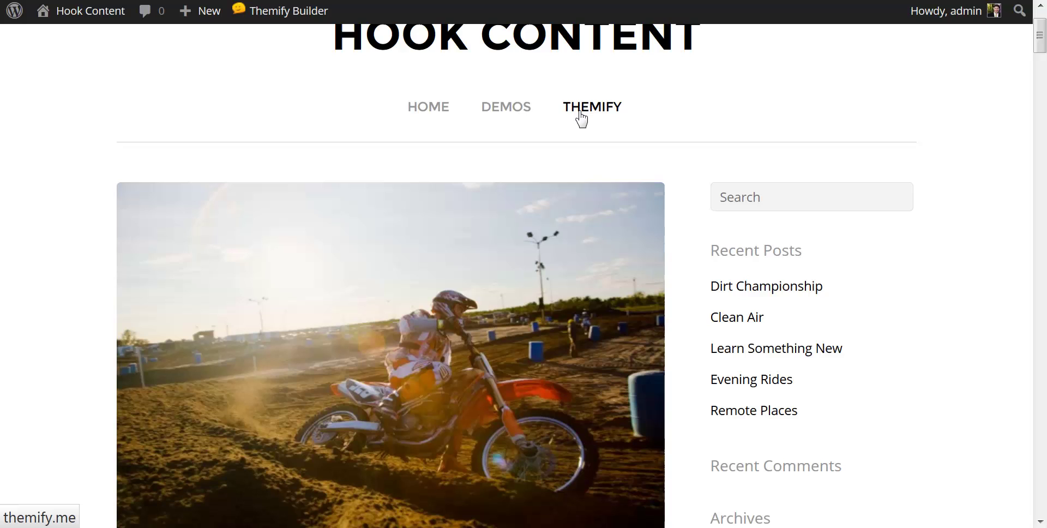
{"action": "left_click_drag", "start_coordinate": [1042, 58], "coordinate": [1043, 162]}
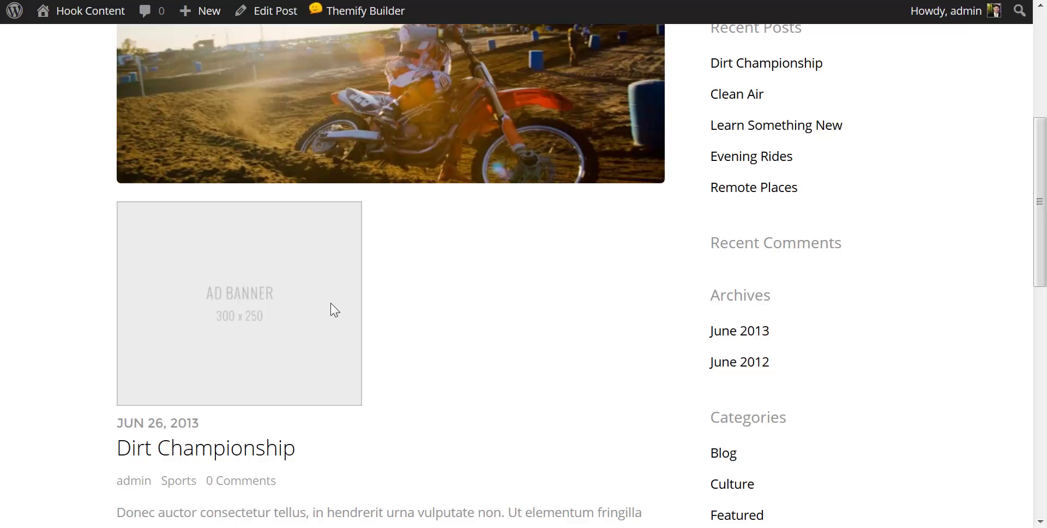
{"action": "scroll", "coordinate": [505, 289], "scroll_direction": "up", "scroll_amount": 6}
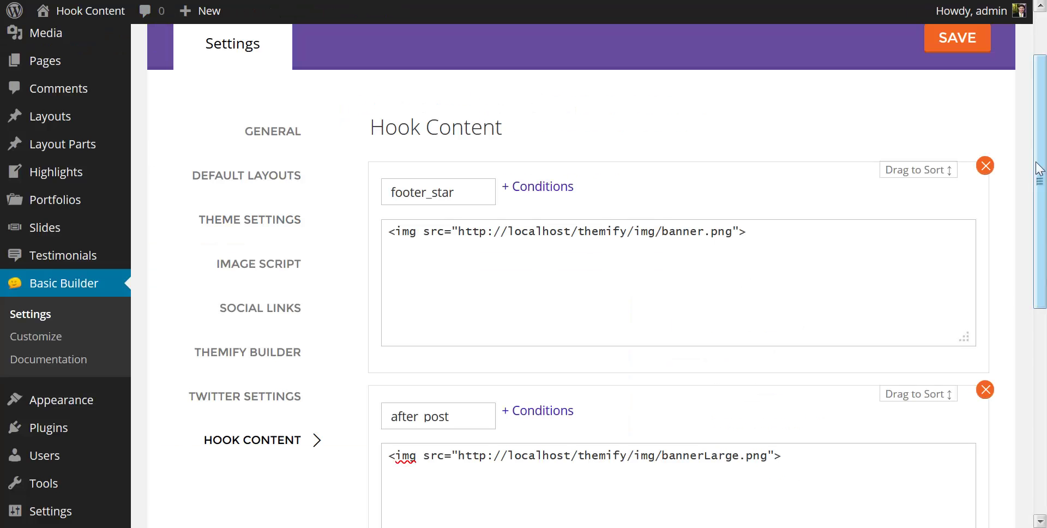
Add a third hook item at header_end containing a [themify_map] shortcode with a street address, width=100% and height=200px.
{"action": "left_click_drag", "start_coordinate": [1041, 162], "coordinate": [1037, 331]}
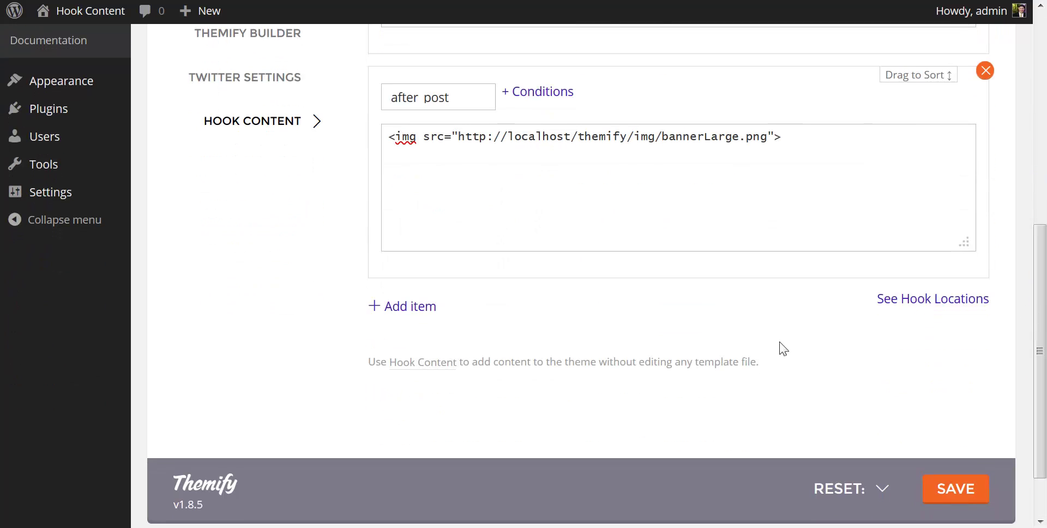
{"action": "left_click", "coordinate": [409, 310]}
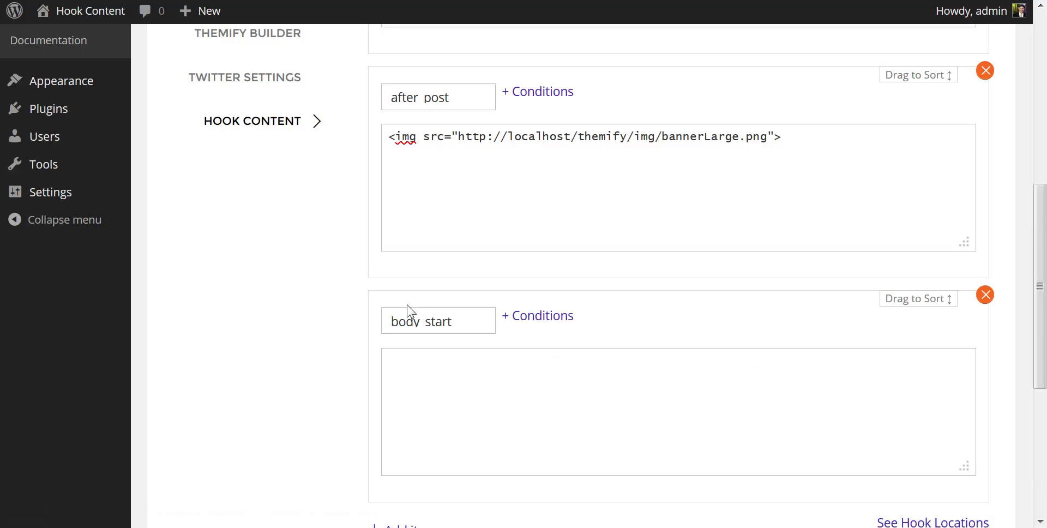
{"action": "left_click", "coordinate": [460, 331]}
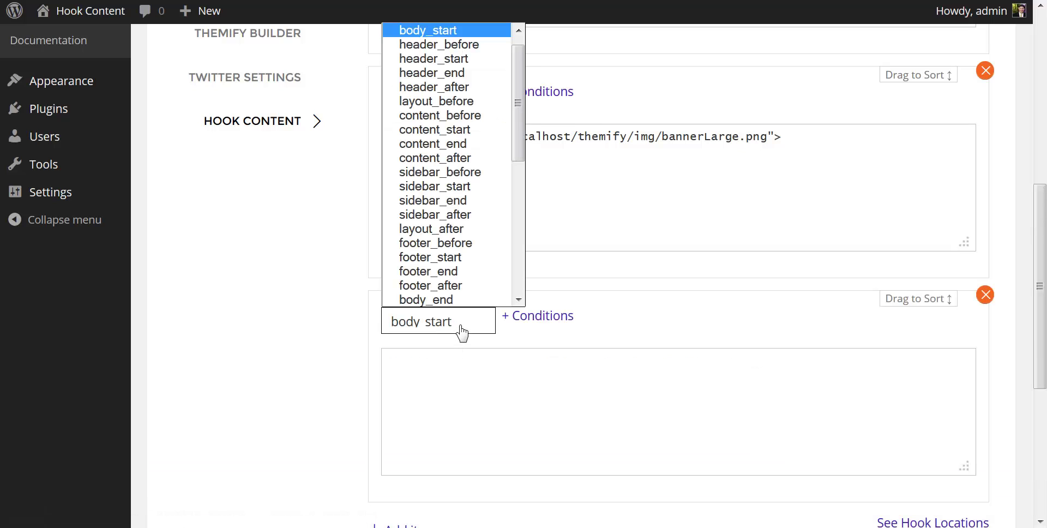
{"action": "scroll", "coordinate": [515, 106], "scroll_direction": "up", "scroll_amount": 1}
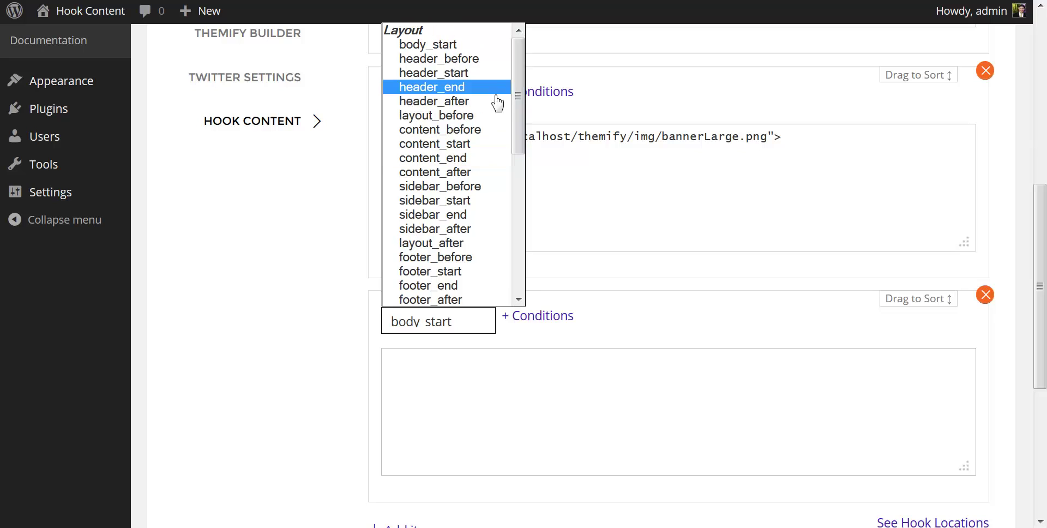
{"action": "left_click", "coordinate": [434, 87]}
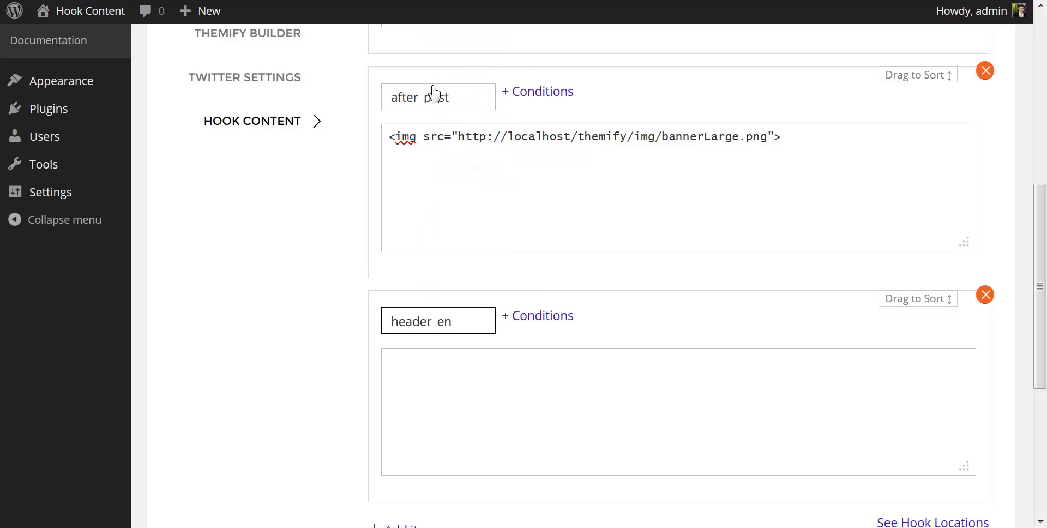
{"action": "left_click", "coordinate": [408, 364]}
{"action": "type", "text": "[themify_map address=\"12 Main St. Toronto, Ontario, Canada\" width=100% height=200px]"}
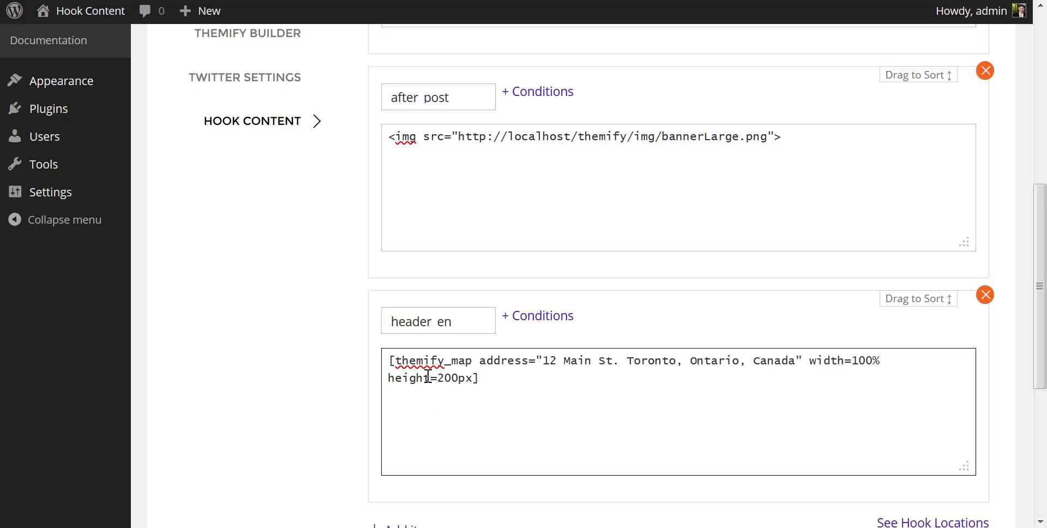
{"action": "left_click_drag", "start_coordinate": [396, 360], "coordinate": [465, 360]}
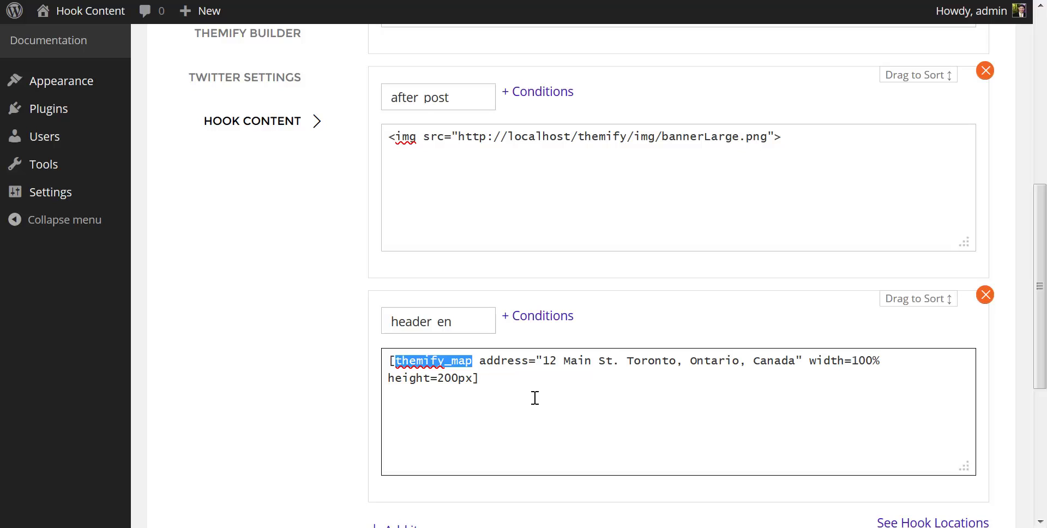
{"action": "left_click", "coordinate": [560, 382]}
{"action": "left_click_drag", "start_coordinate": [543, 360], "coordinate": [658, 363]}
{"action": "left_click", "coordinate": [728, 427]}
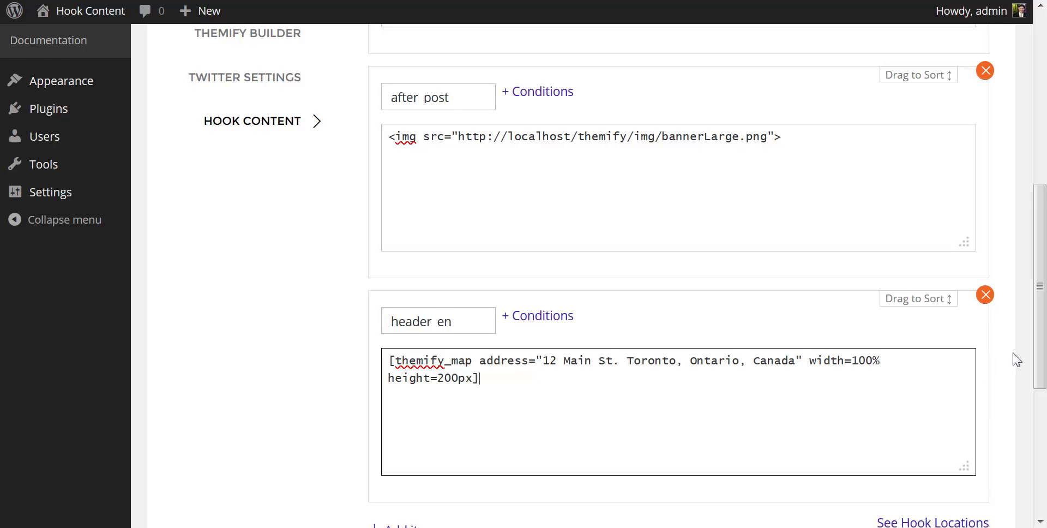
Save the theme settings with the header_end map item and open the site's front page to check the header.
{"action": "scroll", "coordinate": [1015, 359], "scroll_direction": "down", "scroll_amount": 5}
{"action": "left_click", "coordinate": [955, 433]}
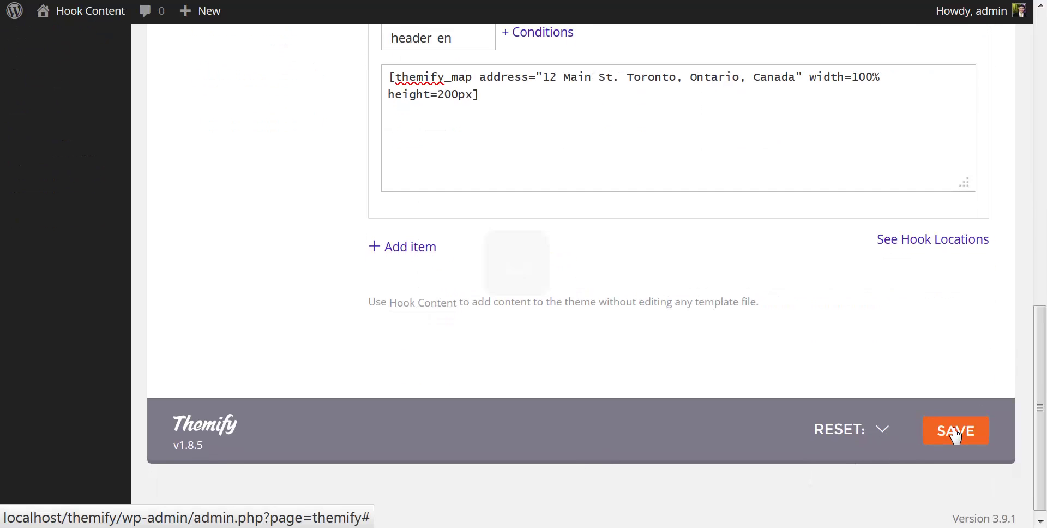
{"action": "left_click", "coordinate": [82, 11]}
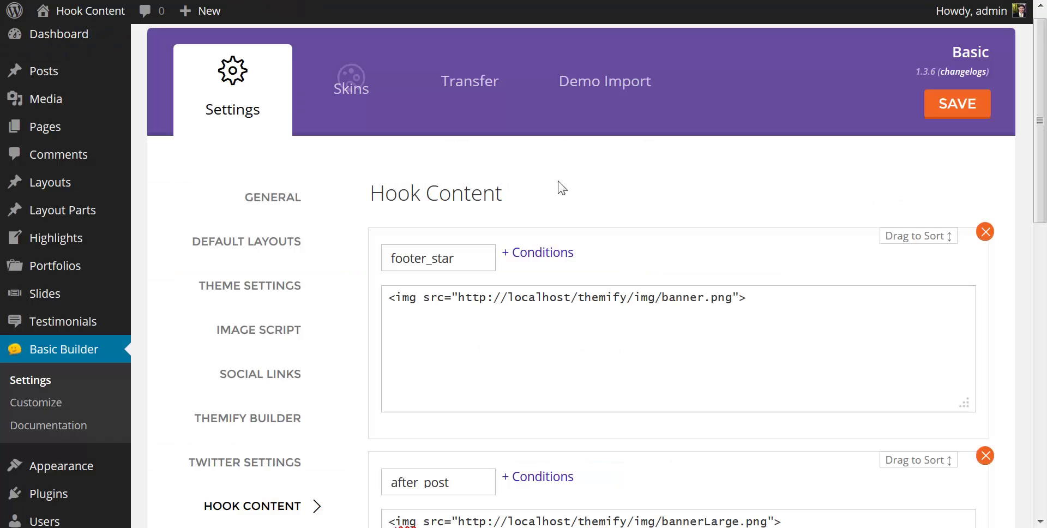
{"action": "scroll", "coordinate": [722, 193], "scroll_direction": "down", "scroll_amount": 3}
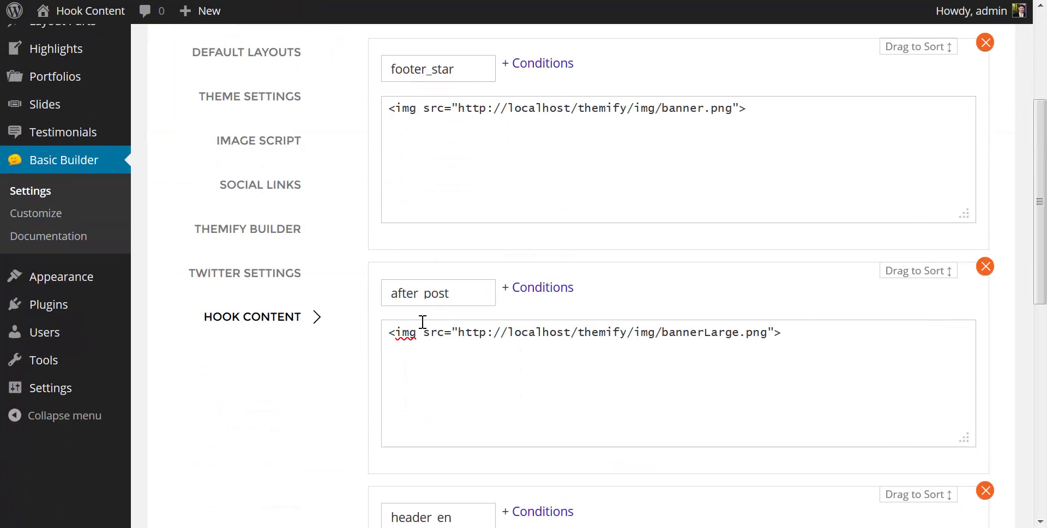
{"action": "scroll", "coordinate": [367, 261], "scroll_direction": "up", "scroll_amount": 3}
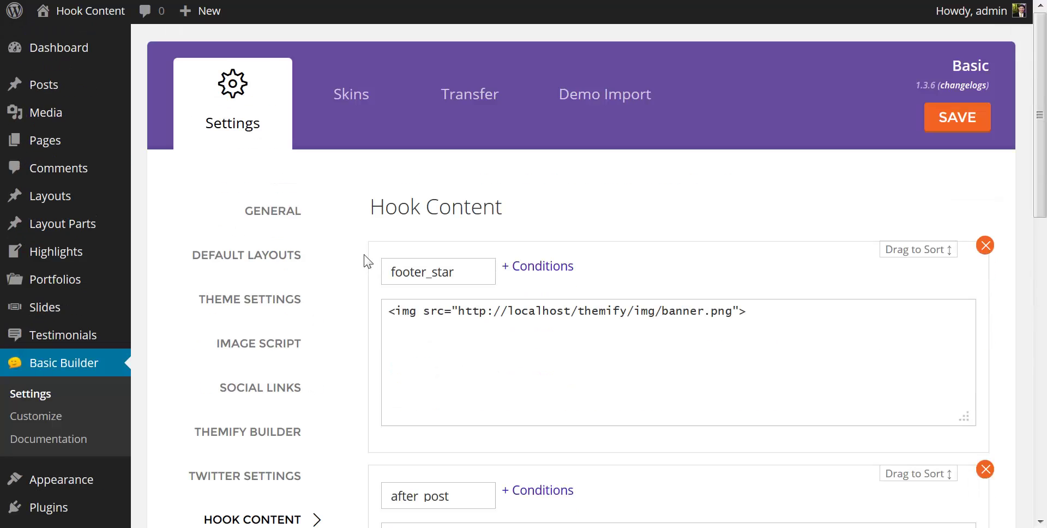